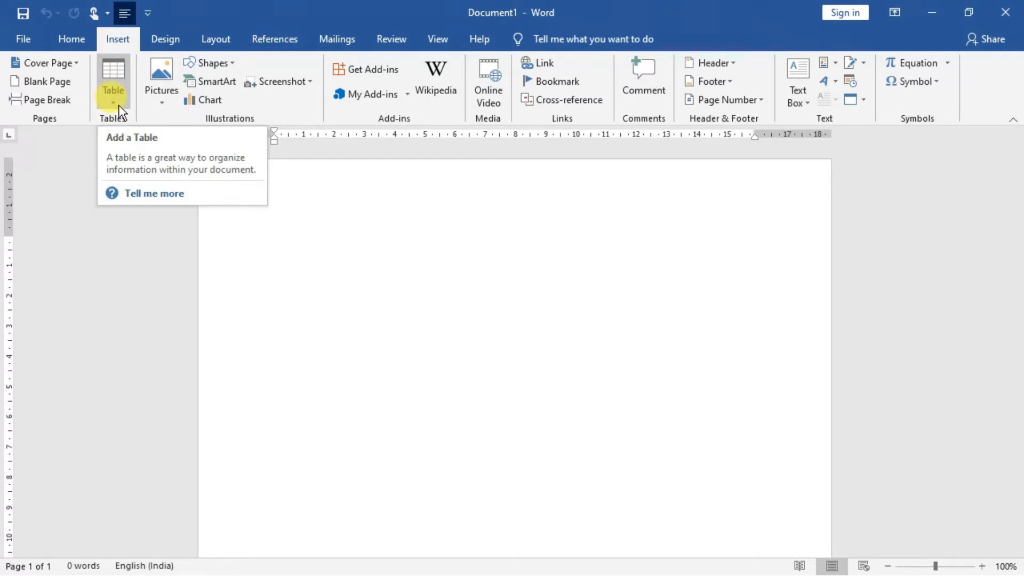
Insert a table with 6 columns and 5 rows, append a sixth row, and add an extra line in that row's first cell.
left_click(113, 101)
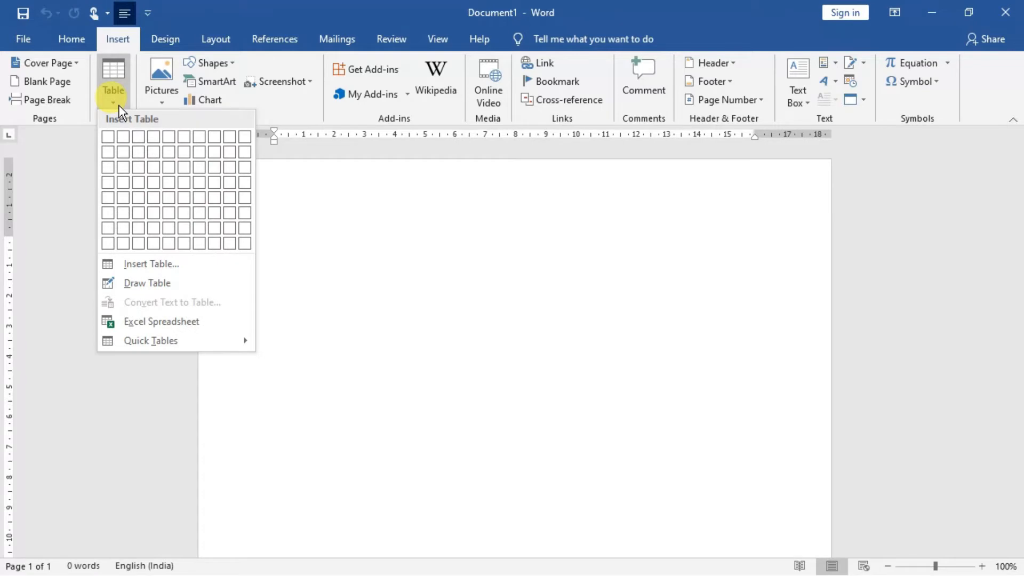
left_click(184, 209)
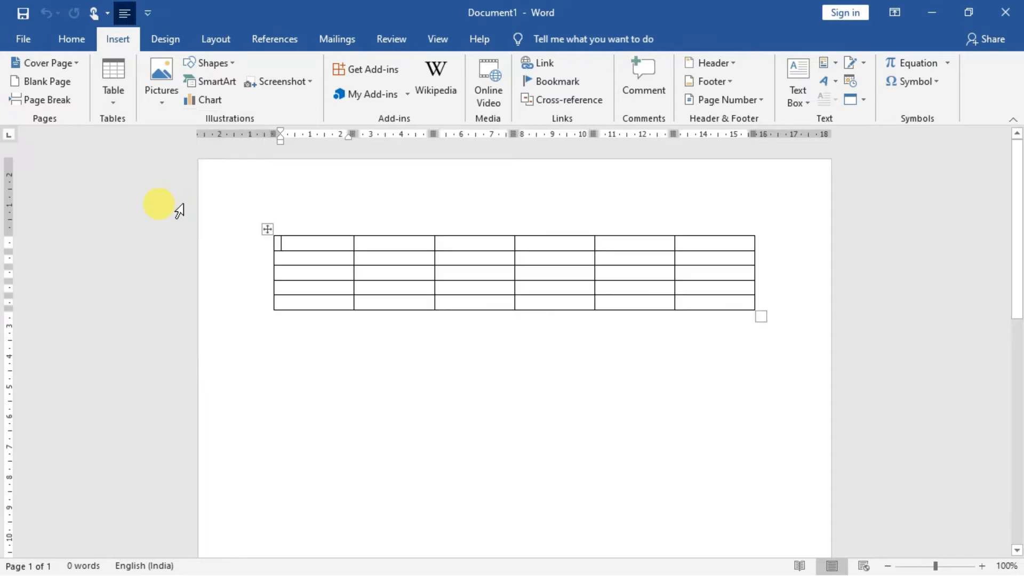
left_click(779, 309)
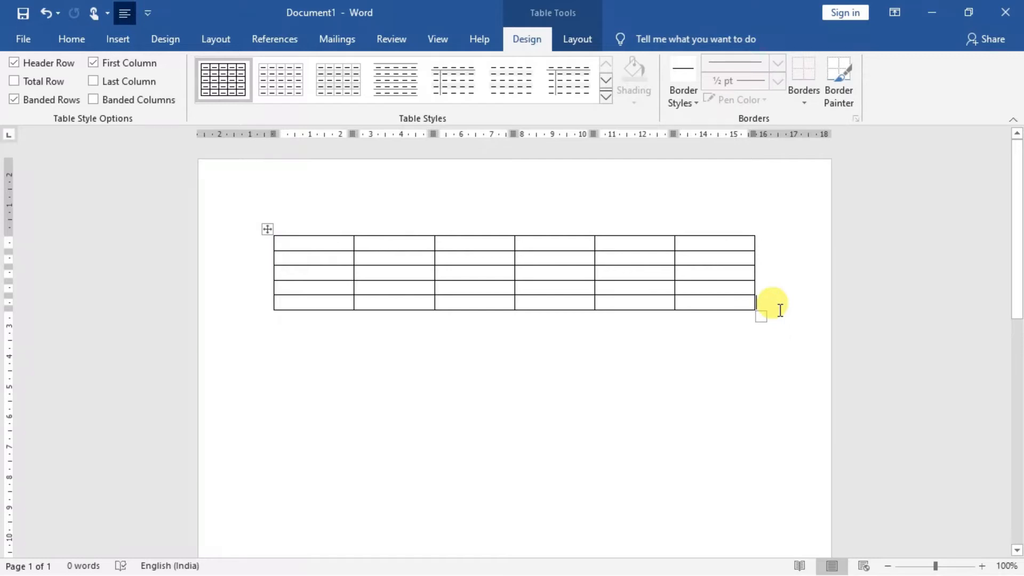
key("Return")
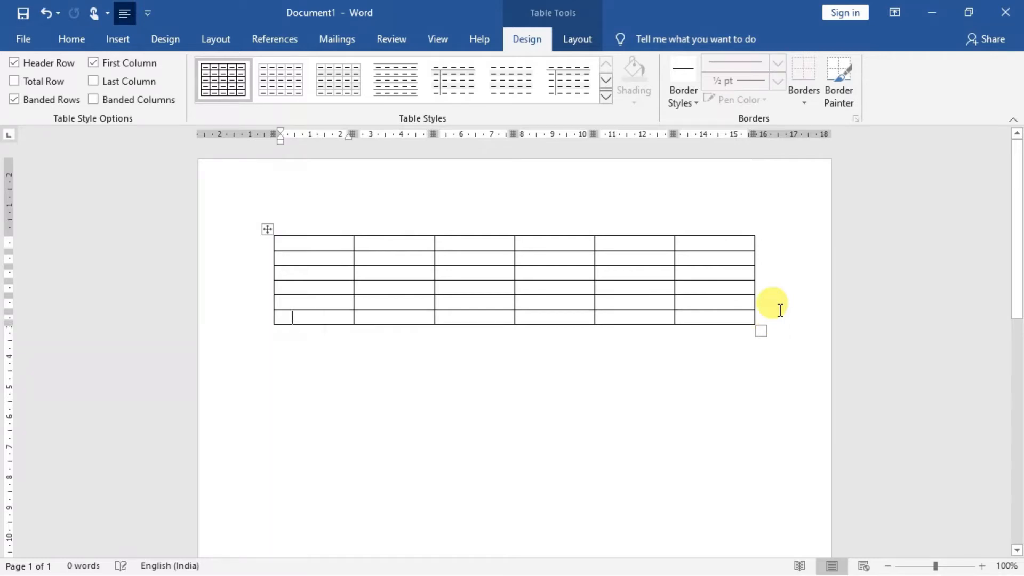
key("Return")
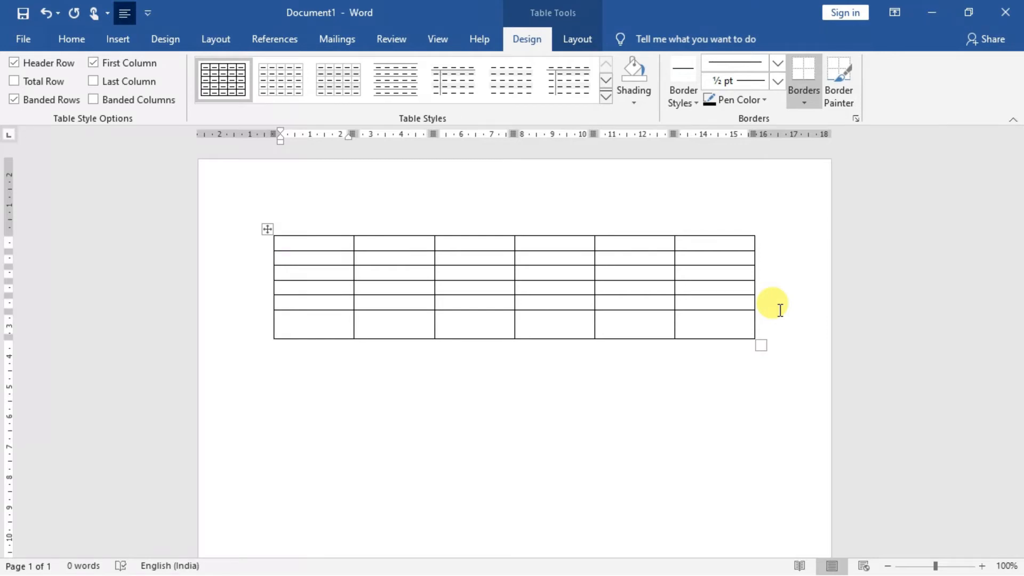
Add a blank line below the table and specify a new table with 6 columns and 4 rows there.
key("Down")
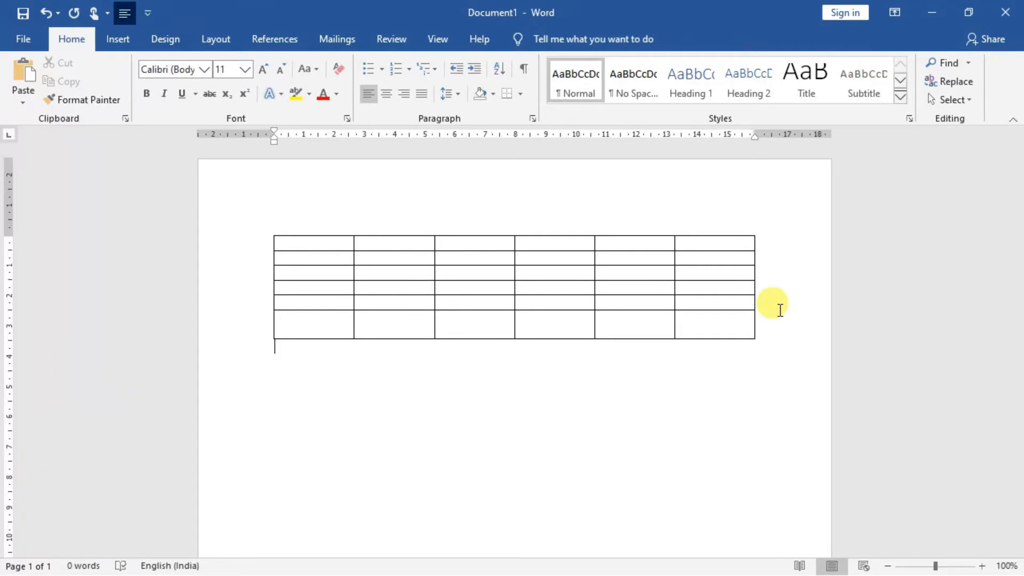
key("Return")
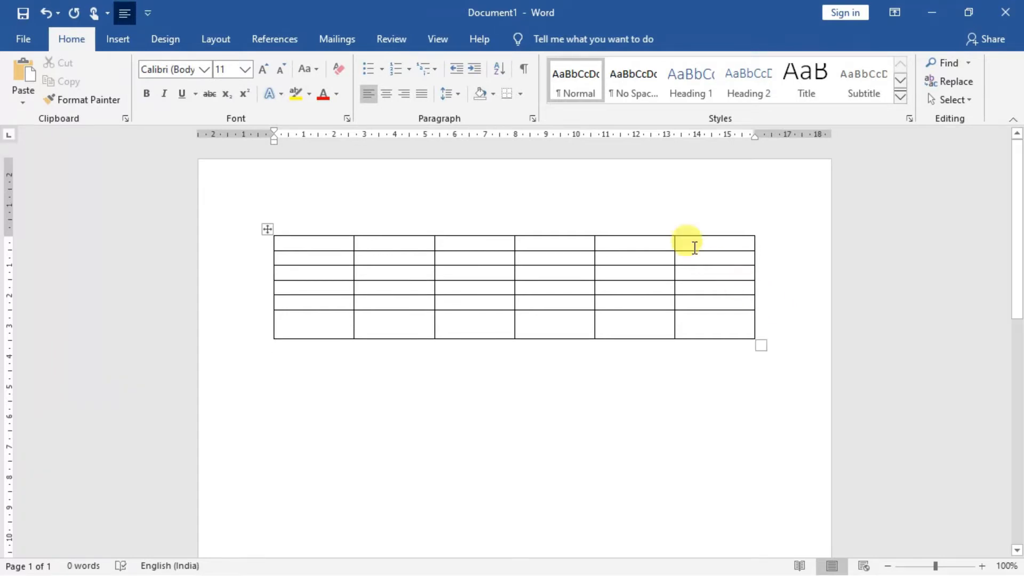
left_click(118, 39)
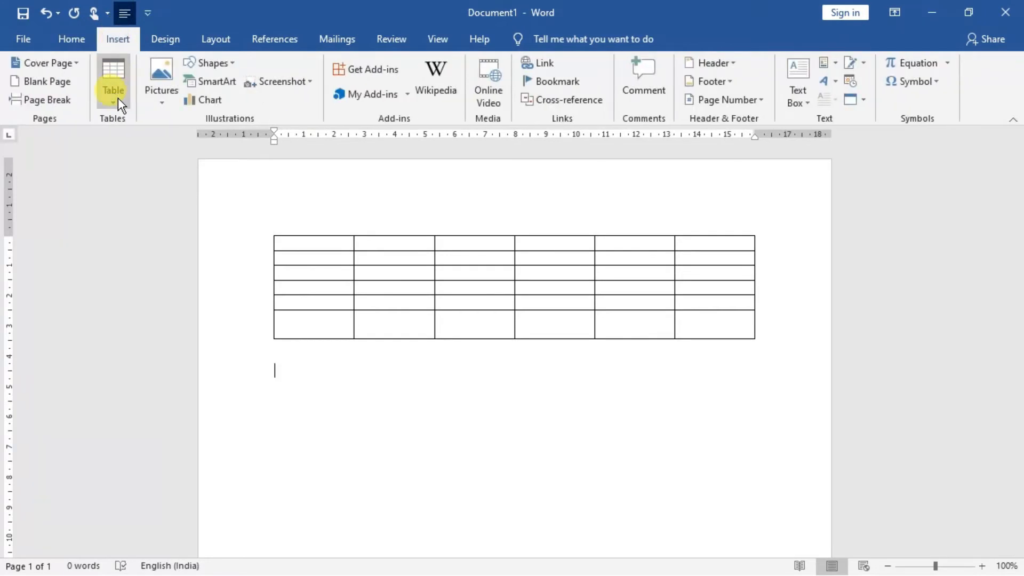
left_click(117, 98)
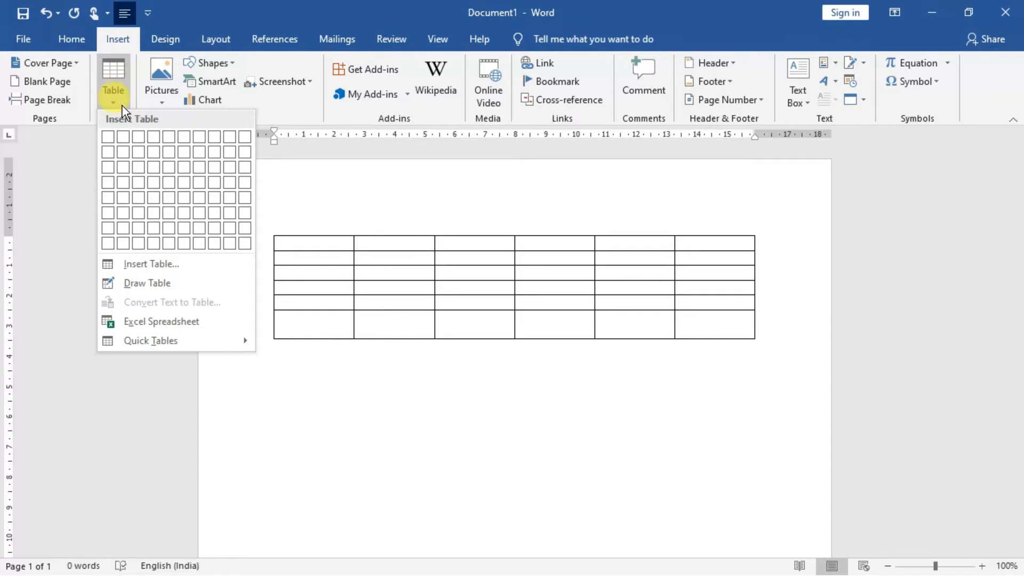
left_click(128, 265)
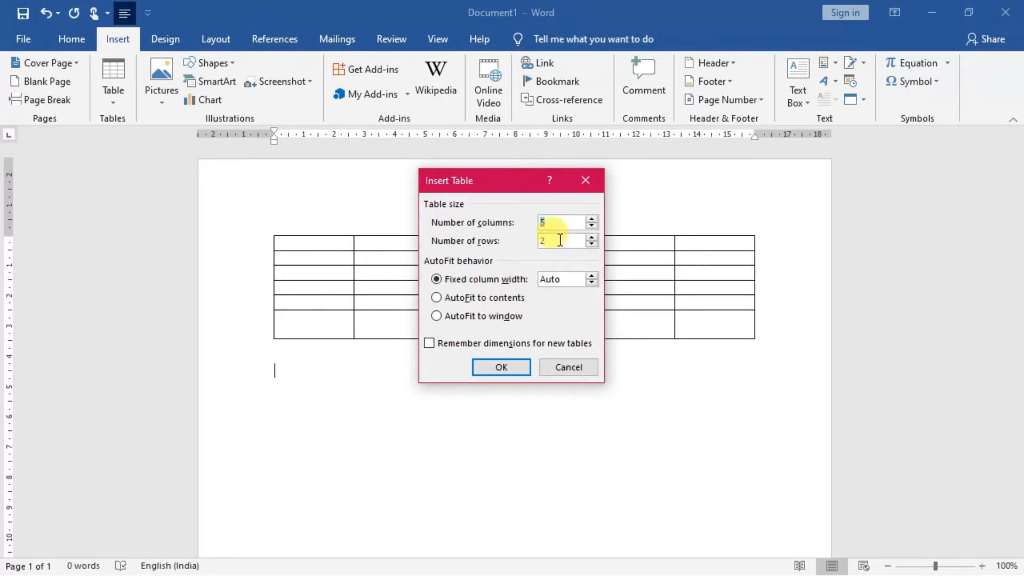
left_click(592, 219)
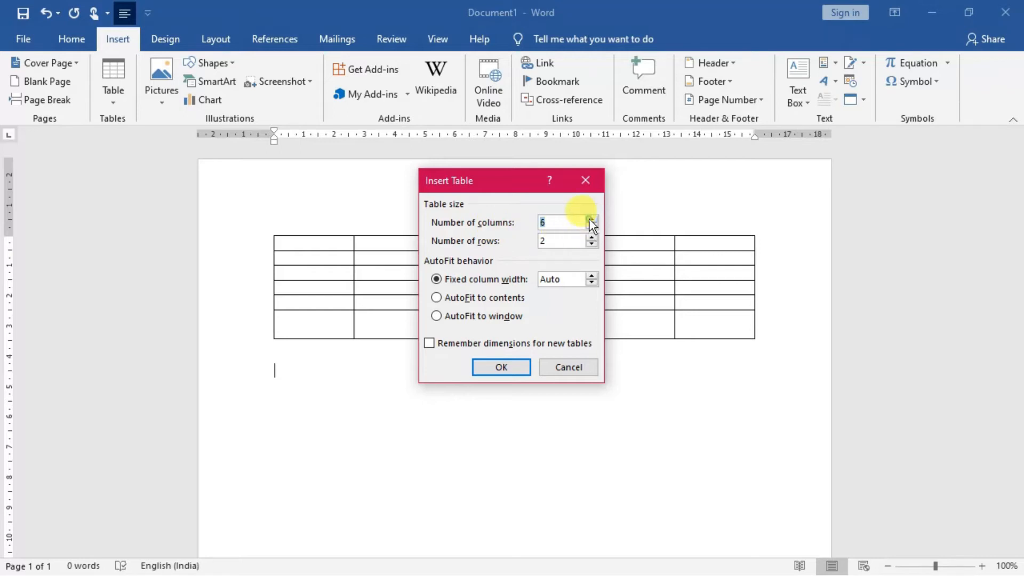
left_click(591, 238)
left_click(592, 238)
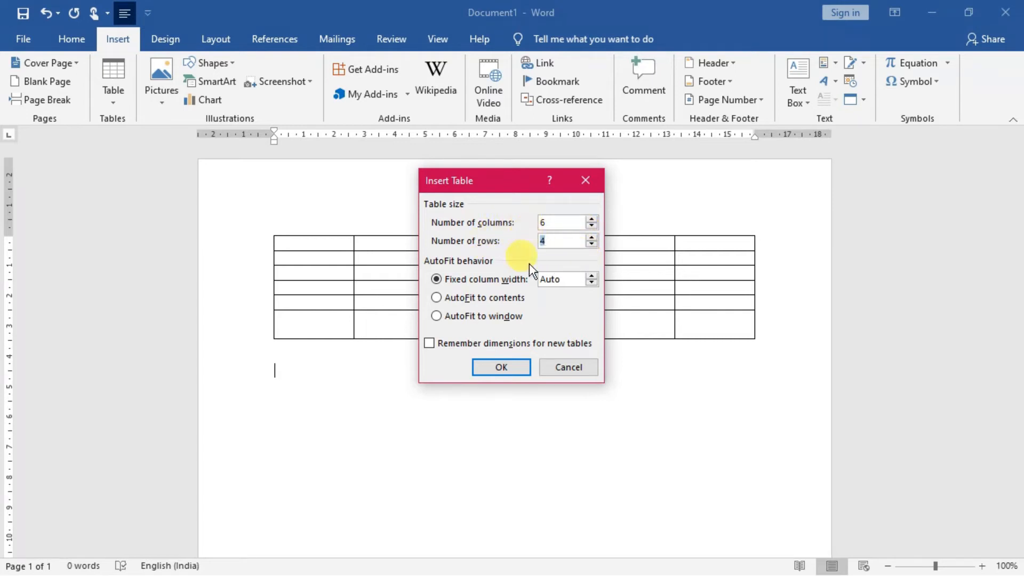
Set the fixed column width to about 1.4 cm, insert the table, and add a blank line below it.
left_click(593, 274)
left_click(593, 274)
left_click(593, 275)
left_click(593, 274)
left_click(593, 274)
left_click(593, 274)
left_click(515, 368)
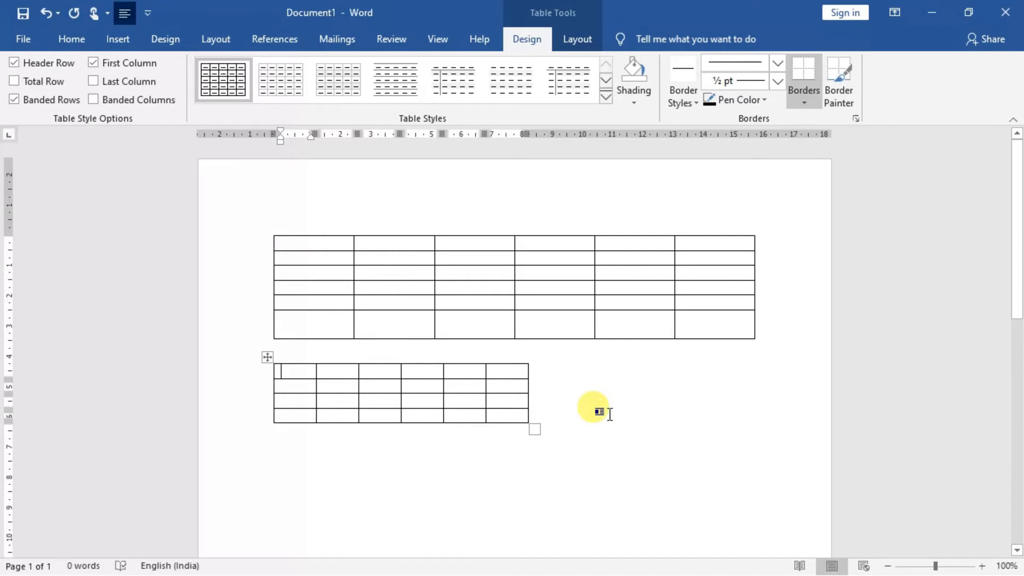
key("ctrl+End")
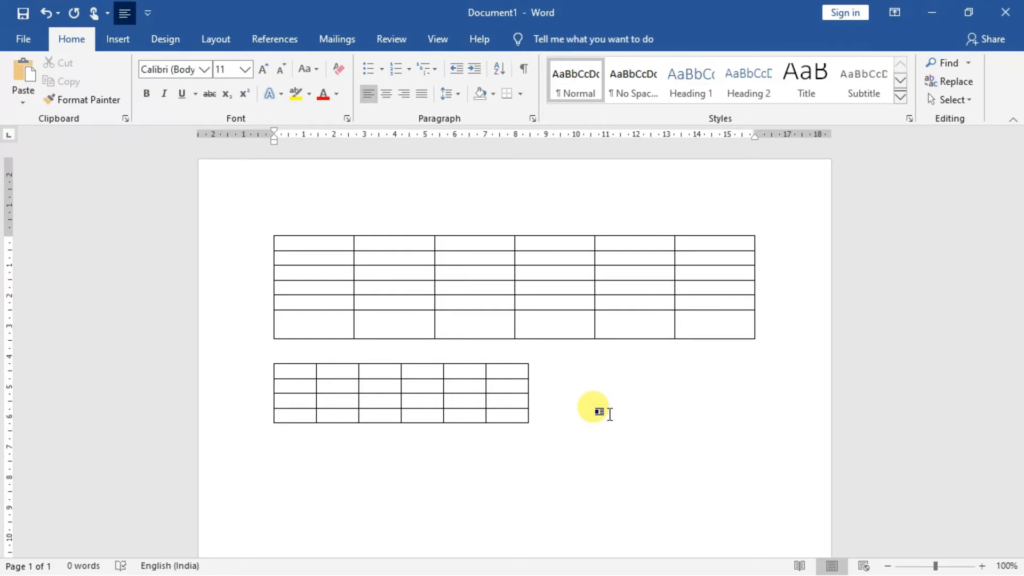
key("Return")
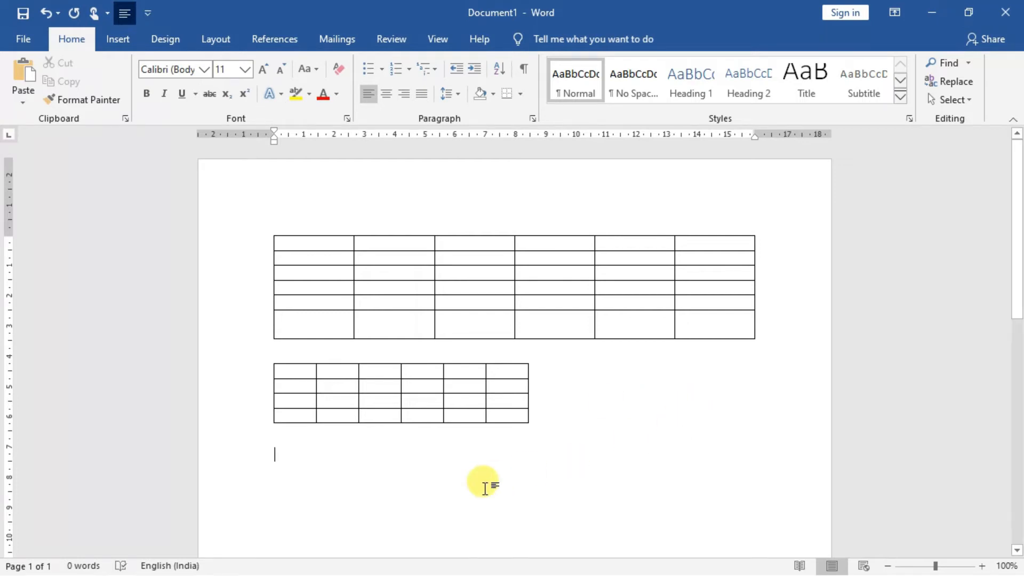
Draw a table below the second one, with a first row about 13.9 cm wide and a second row about 3 cm high.
left_click(120, 39)
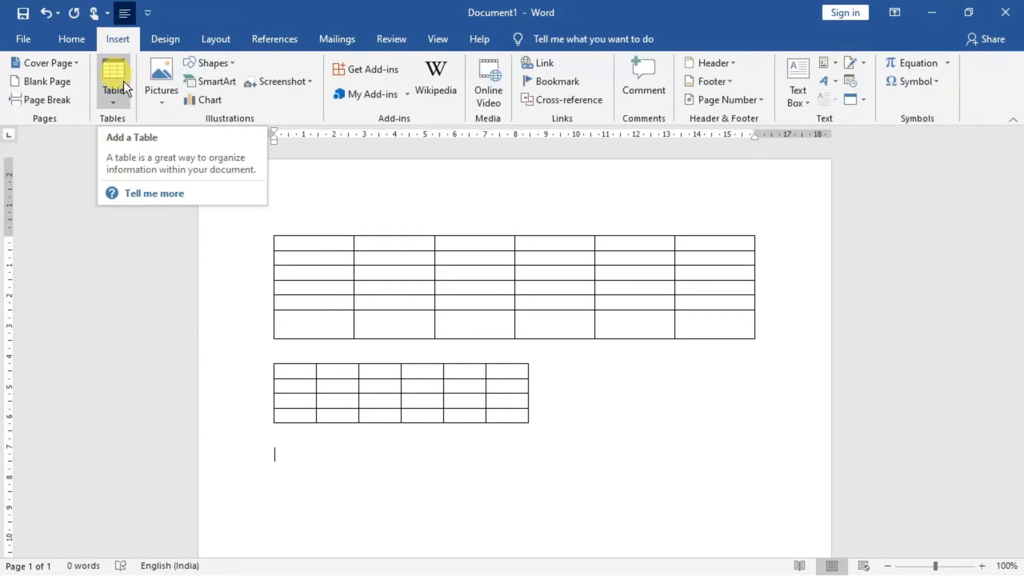
left_click(110, 104)
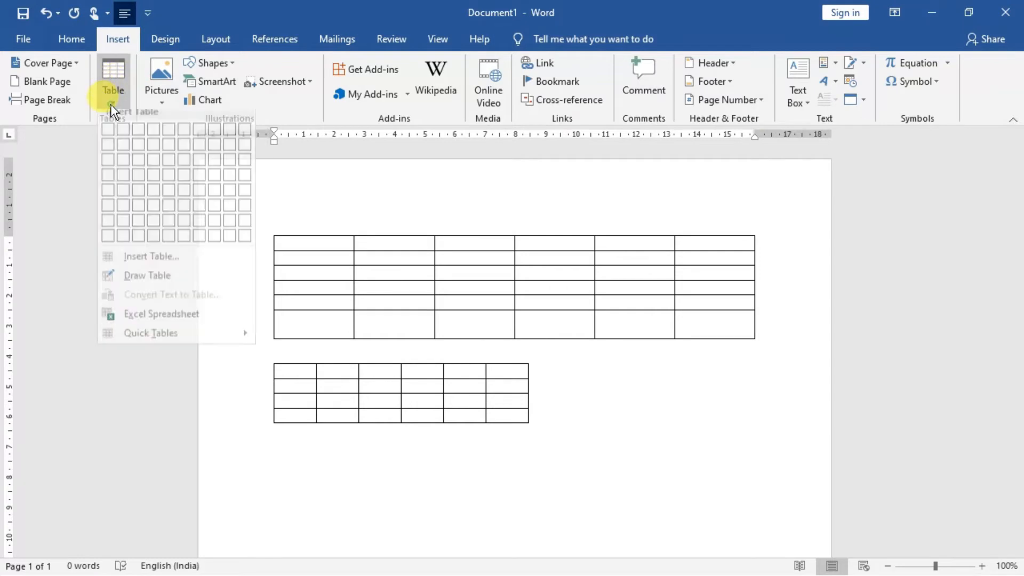
left_click(137, 283)
left_click_drag(1019, 262, 1013, 307)
left_click_drag(275, 322, 695, 331)
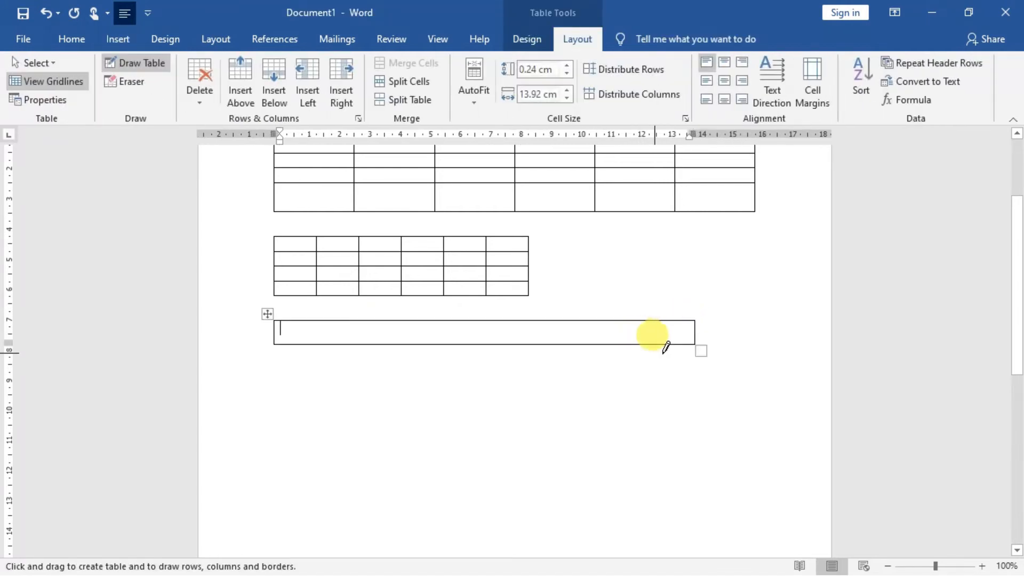
left_click_drag(696, 417, 696, 436)
mouse_move(695, 436)
left_mouse_down()
mouse_move(631, 444)
mouse_move(252, 425)
mouse_move(272, 425)
mouse_move(277, 382)
left_mouse_up()
Draw vertical dividers for columns about 0.85 cm and 2.06 cm wide in the drawn table, and try to draw a third divider.
left_click_drag(300, 320, 297, 436)
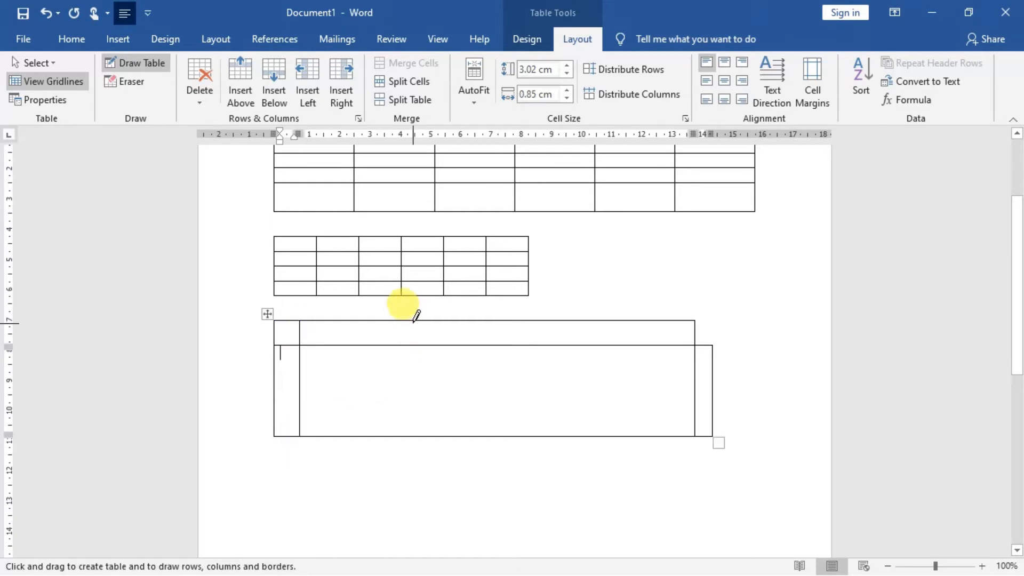
left_click_drag(362, 320, 362, 436)
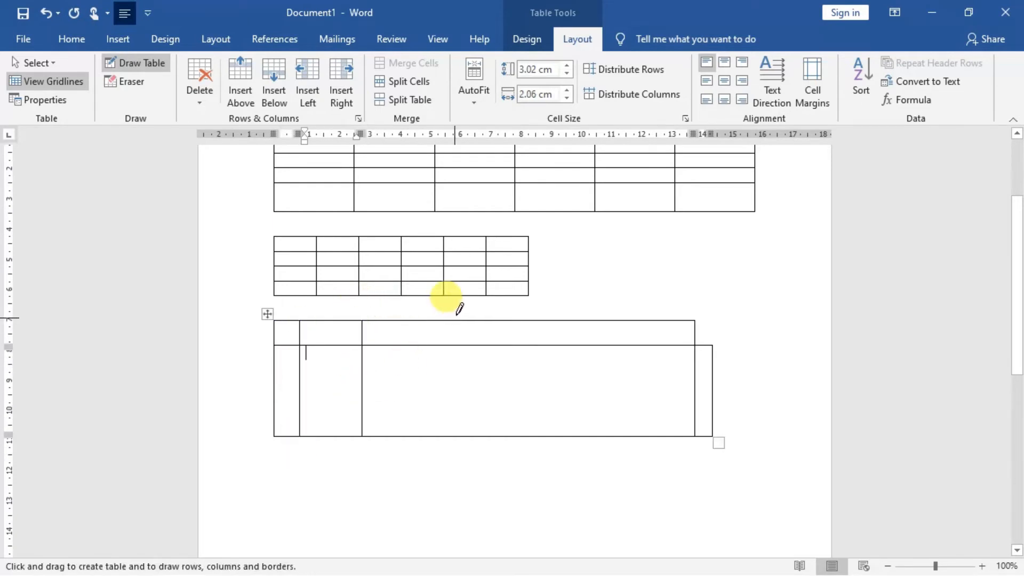
left_click_drag(453, 320, 467, 439)
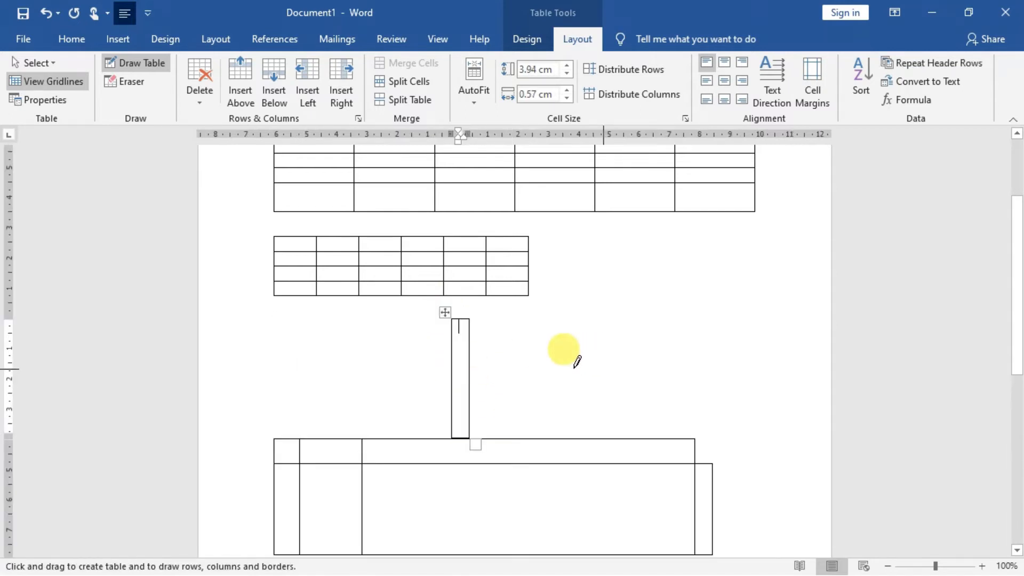
Stop drawing and delete the narrow single-cell table above the larger drawn table.
key("Escape")
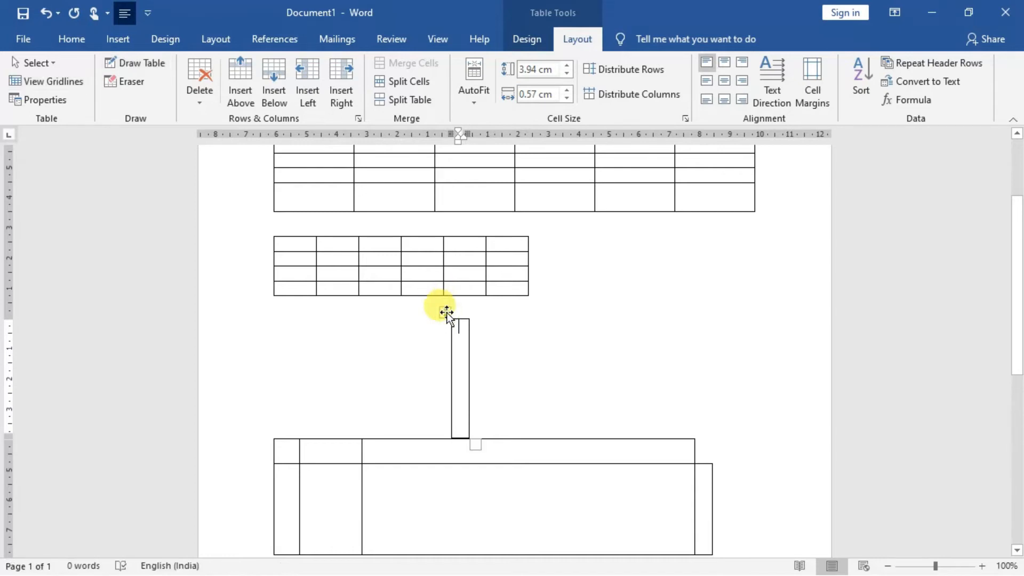
left_click(446, 312)
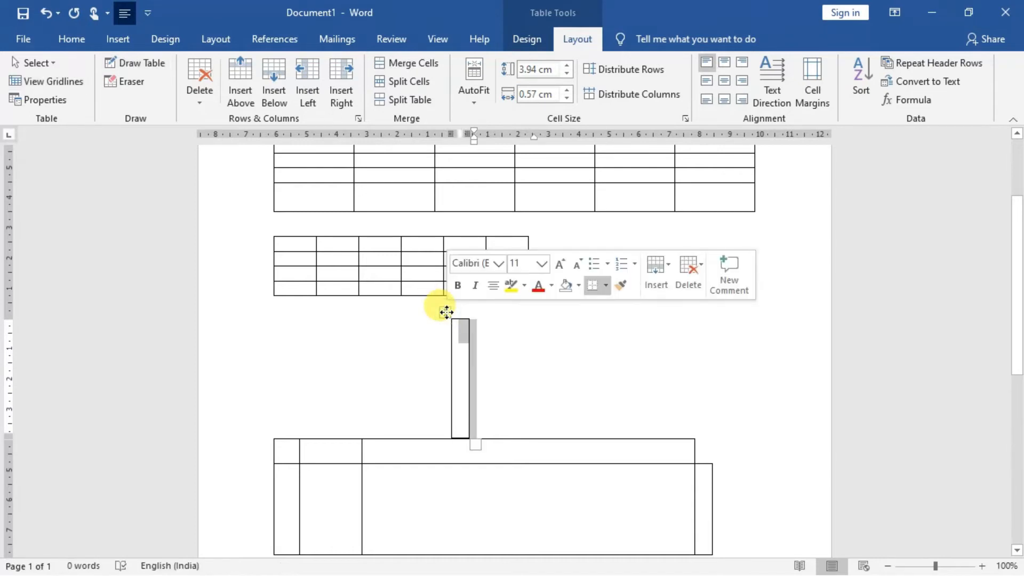
right_click(447, 312)
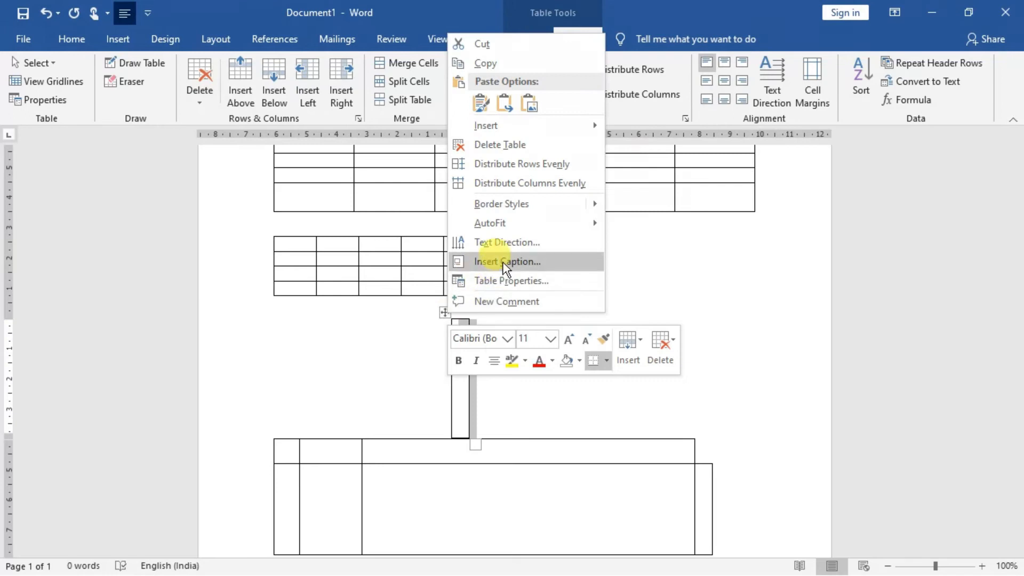
left_click(483, 145)
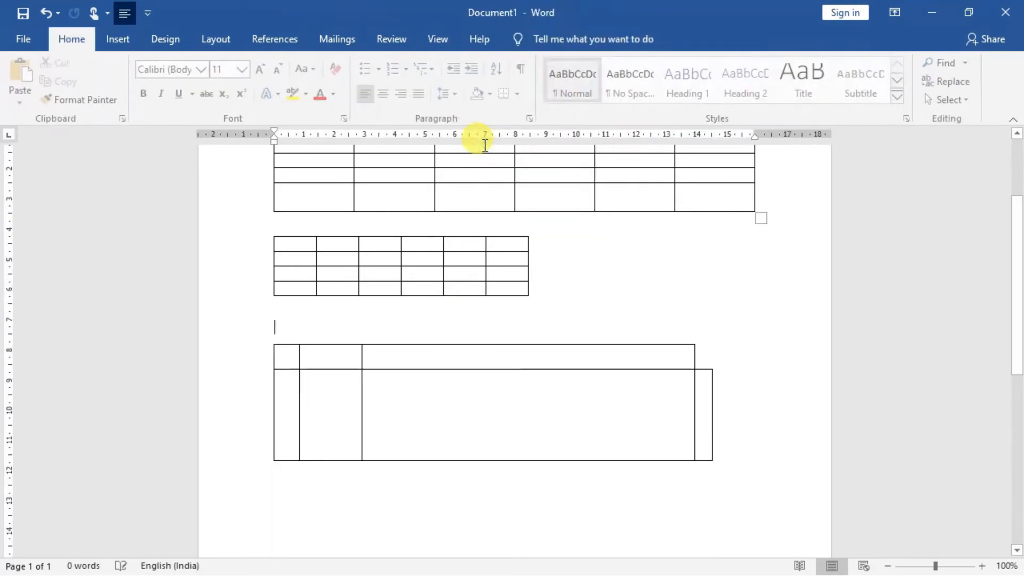
Try again to draw a vertical divider through the widest column of the drawn table.
left_click(515, 404)
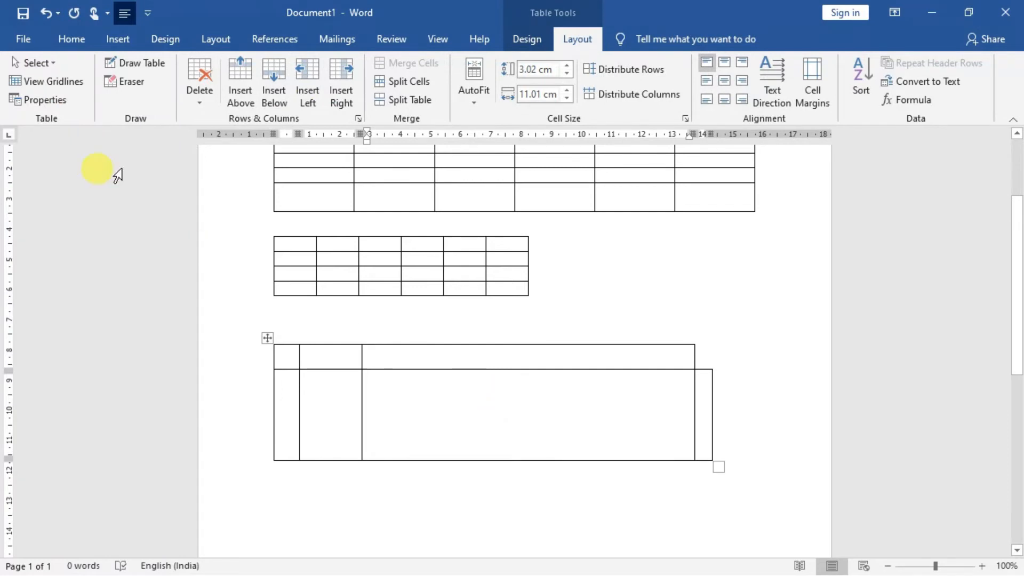
left_click(121, 63)
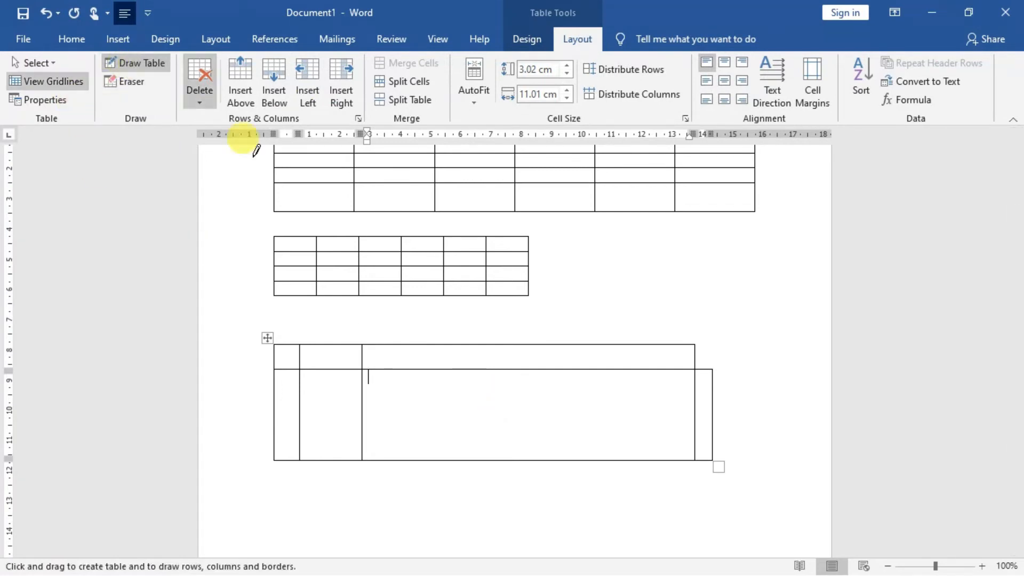
left_click_drag(435, 344, 428, 457)
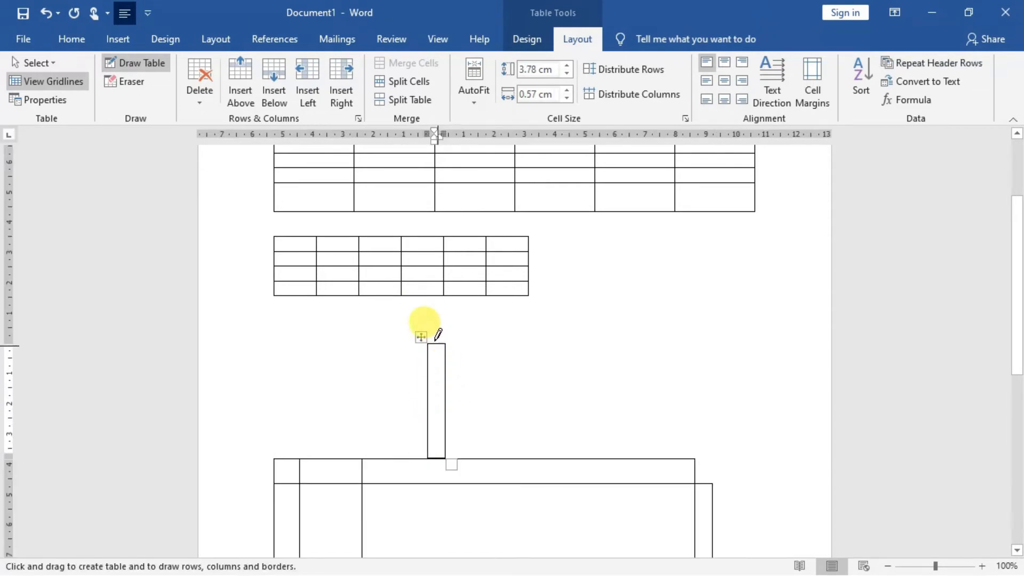
Leave table drawing and delete the new narrow single-cell table above the hand-drawn one.
key("Escape")
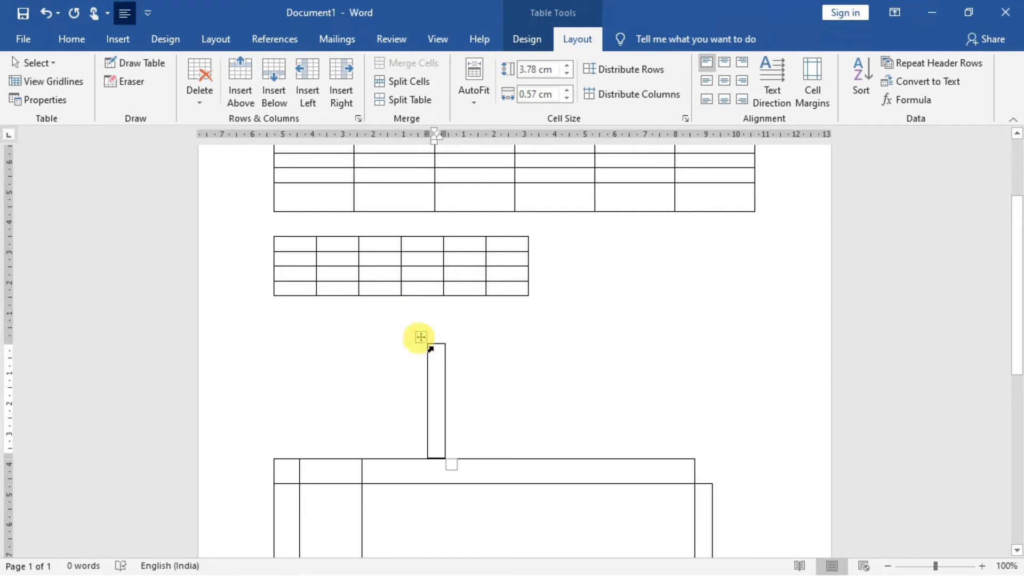
left_click(418, 336)
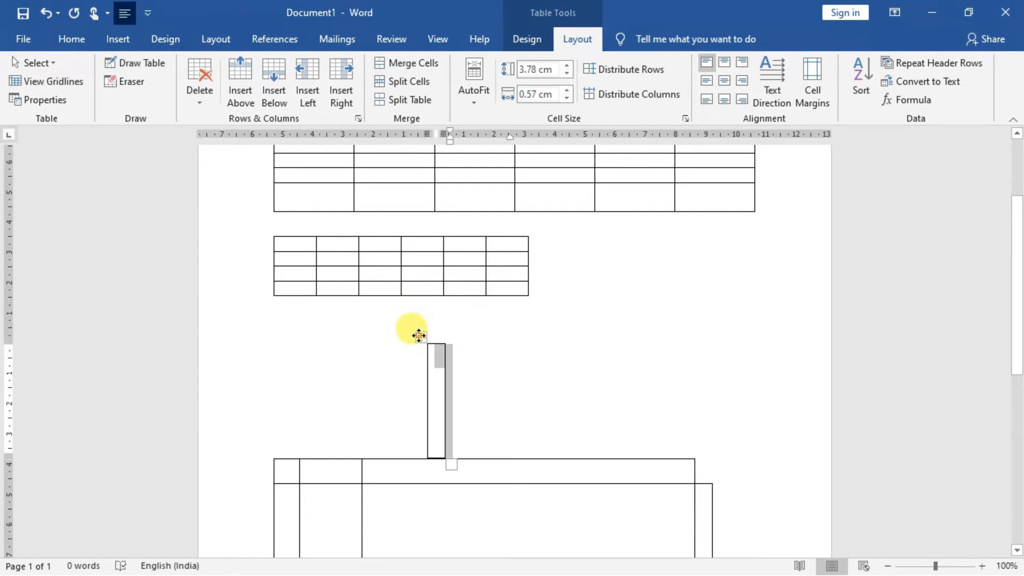
right_click(419, 336)
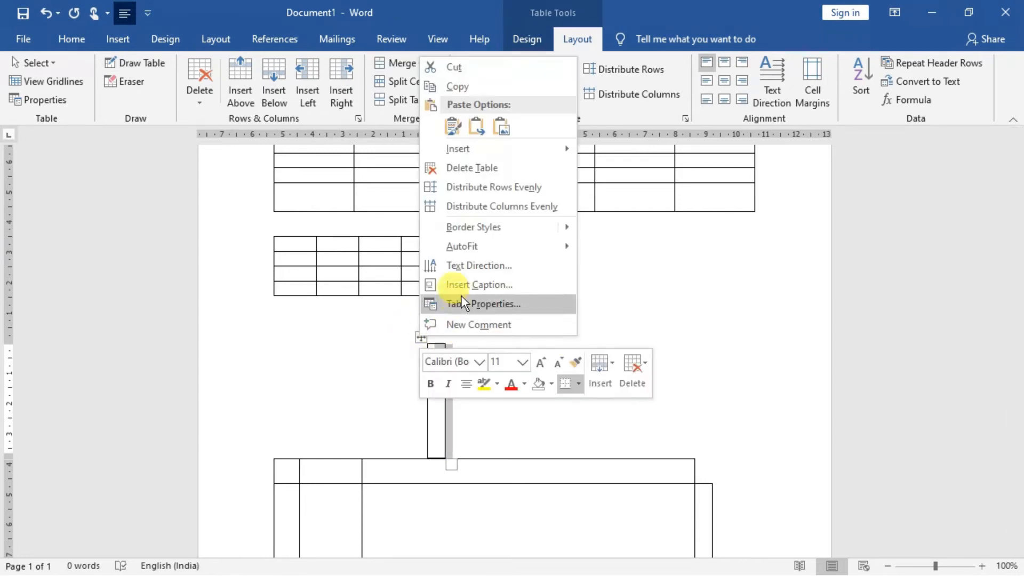
left_click(475, 163)
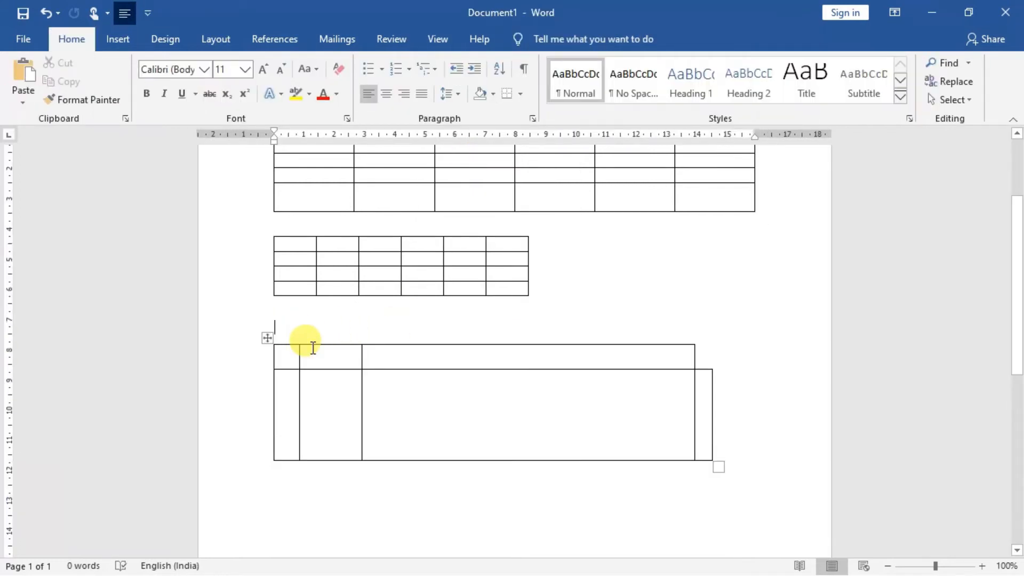
Delete the entire hand-drawn table below the 4-row table.
left_click(268, 337)
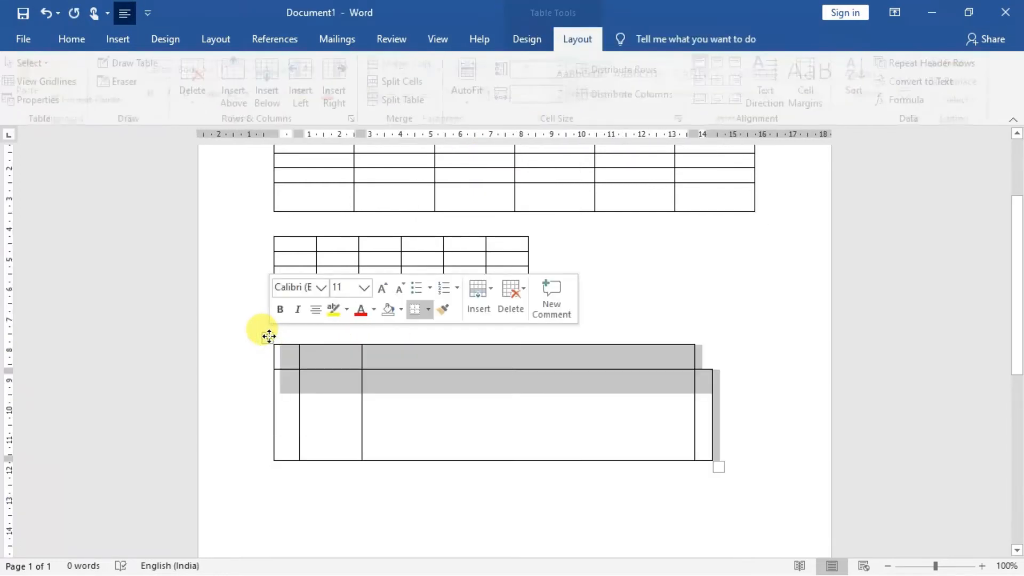
right_click(269, 337)
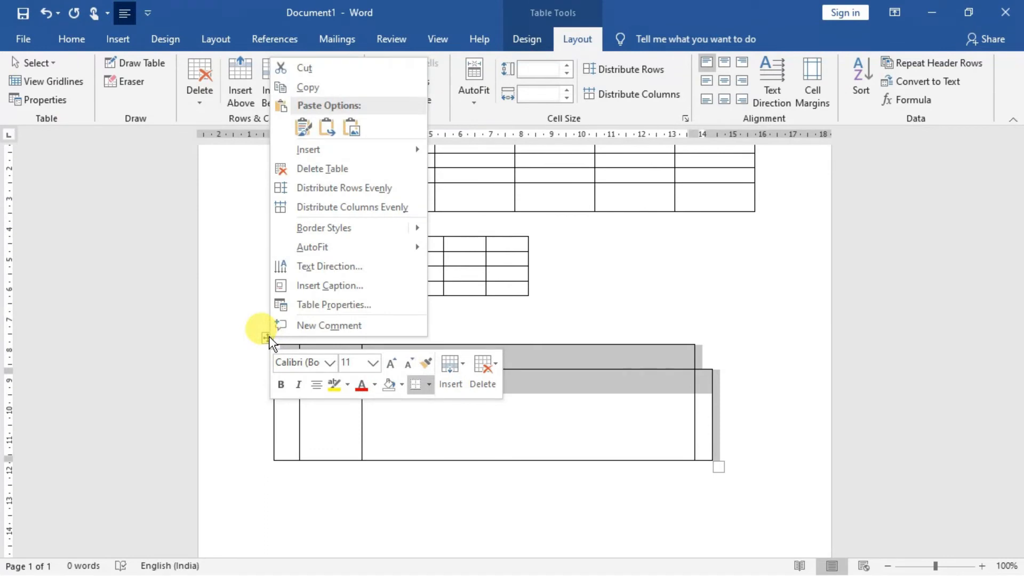
left_click(322, 168)
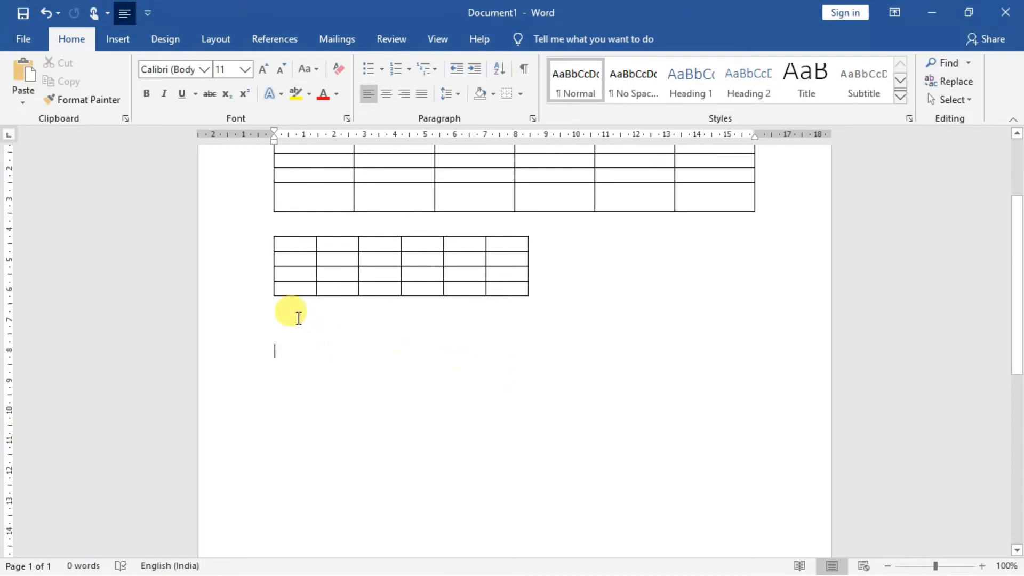
Draw a table outline about 12.25 cm wide and 4.13 cm high below the 4-row table with Draw Table.
left_click(120, 40)
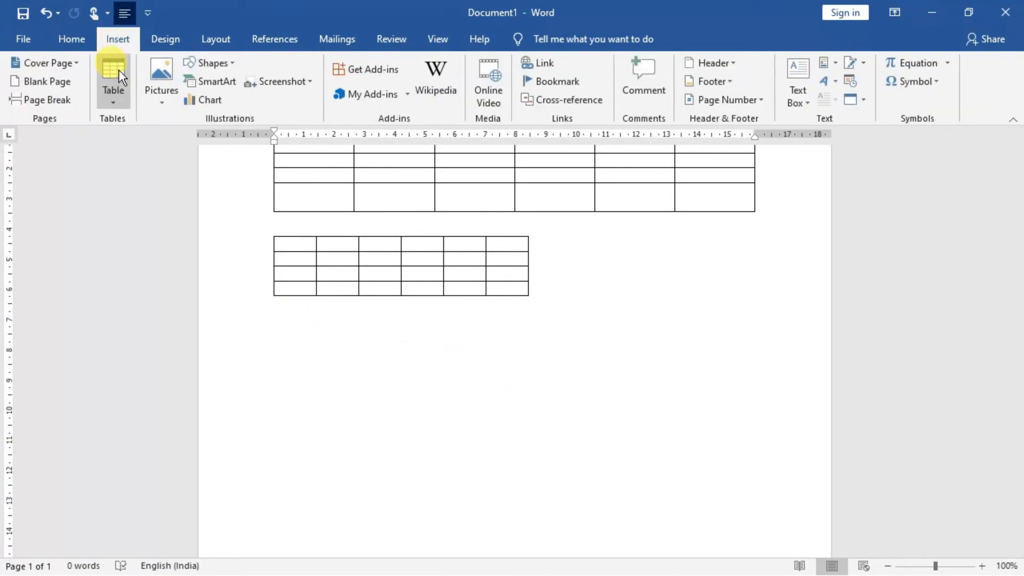
left_click(114, 94)
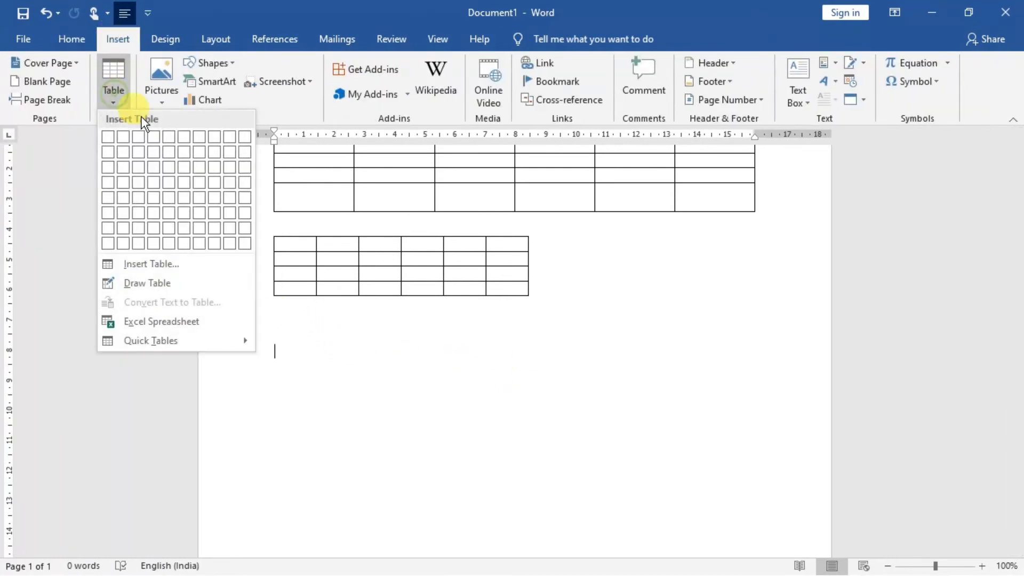
left_click(156, 280)
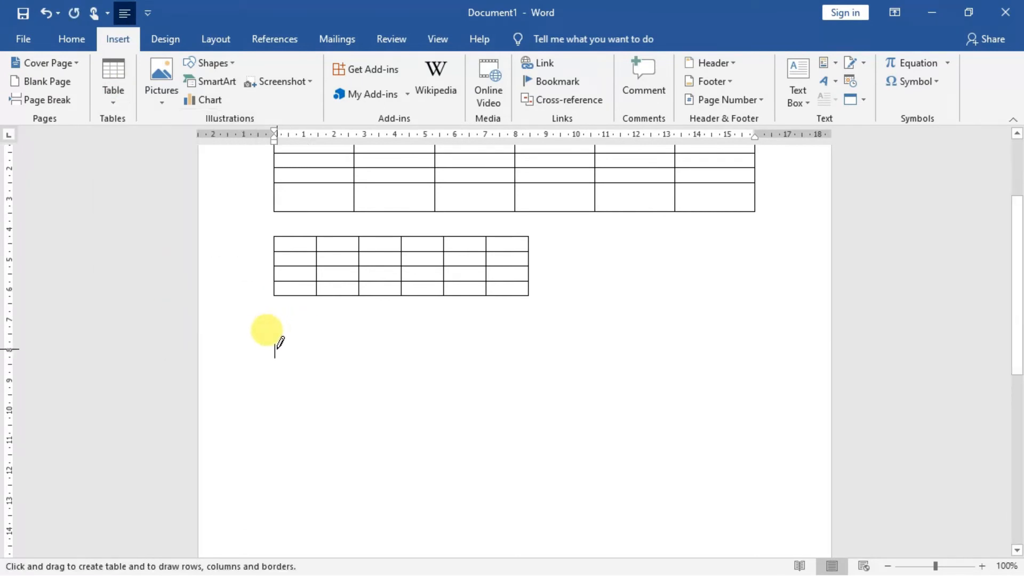
mouse_move(275, 348)
left_mouse_down()
mouse_move(643, 365)
mouse_move(647, 472)
left_mouse_up()
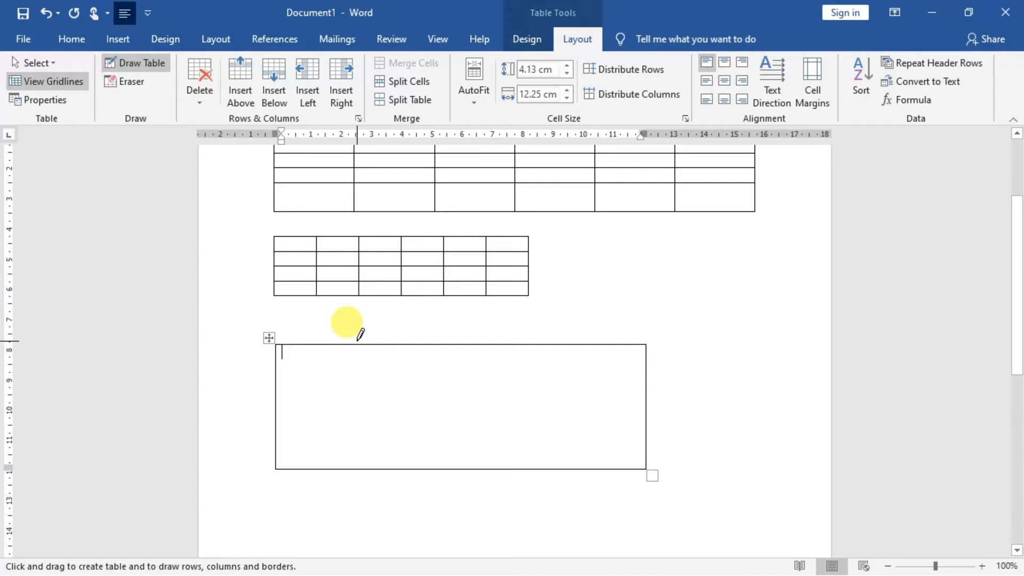
Draw three horizontal and three vertical dividers inside the drawn outline to form a table of four rows and four columns.
left_click_drag(358, 344, 361, 444)
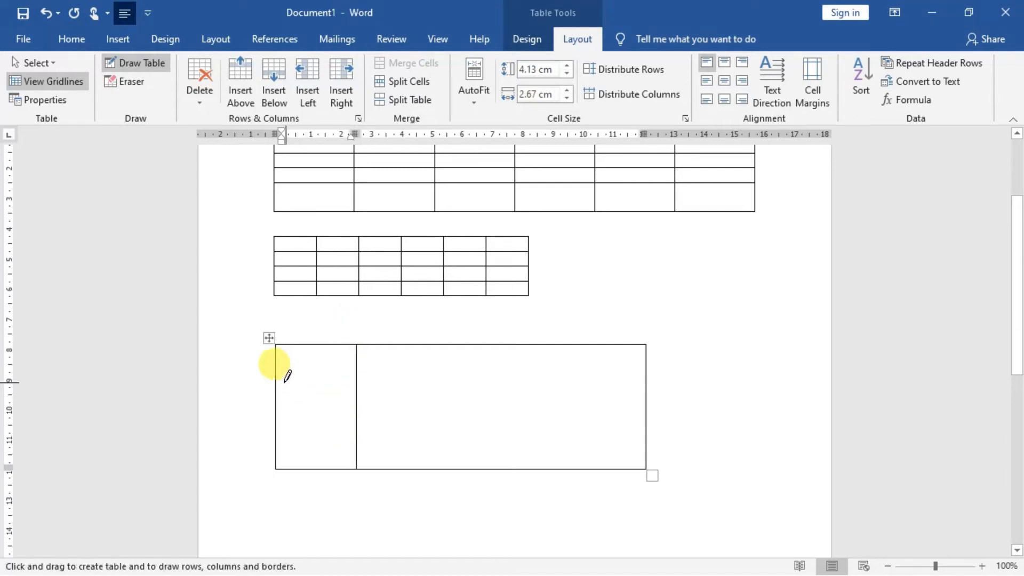
left_click_drag(275, 380, 573, 381)
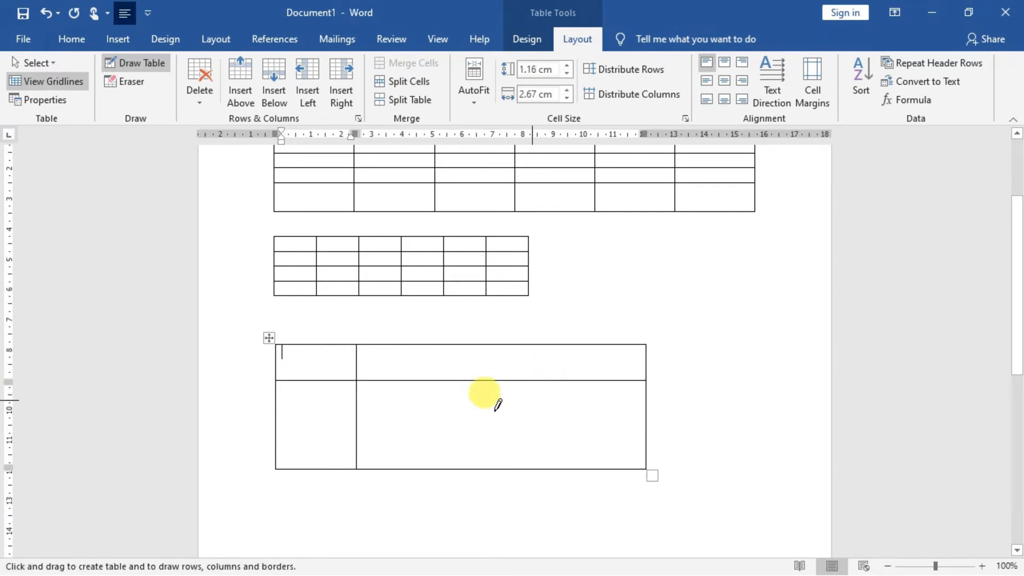
left_click_drag(279, 418, 586, 418)
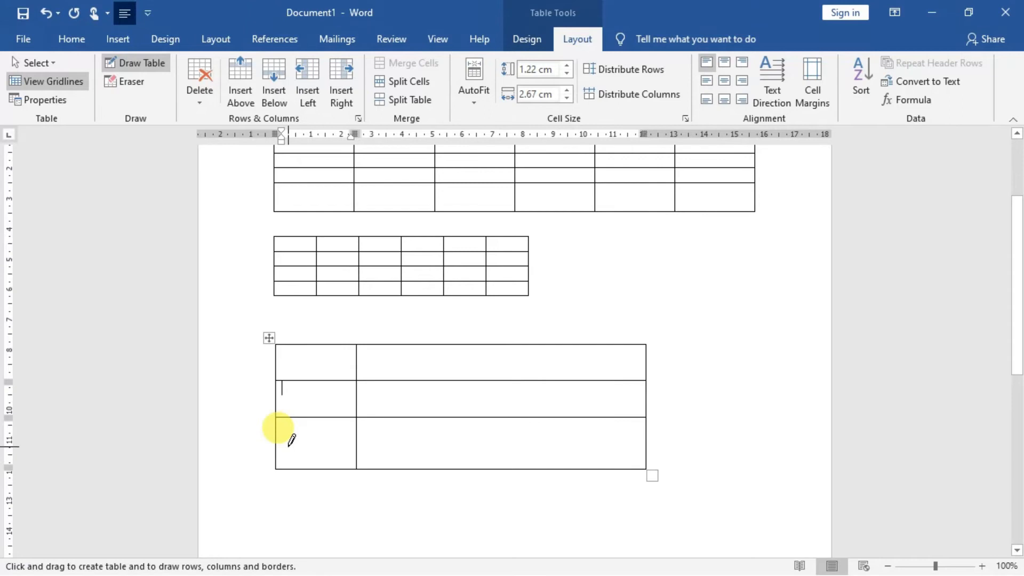
left_click_drag(277, 442, 520, 442)
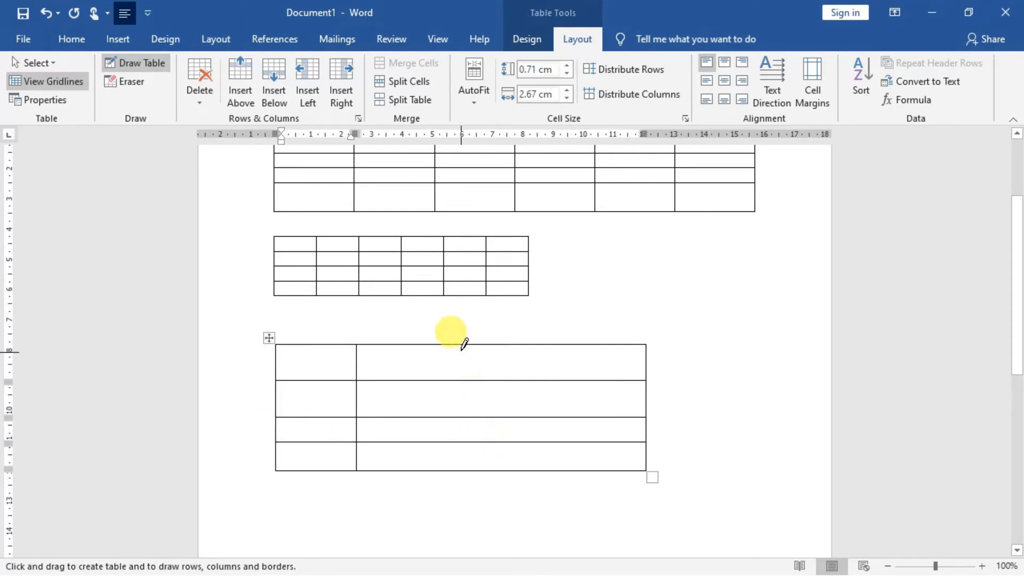
left_click_drag(458, 342, 457, 468)
left_click_drag(547, 345, 561, 452)
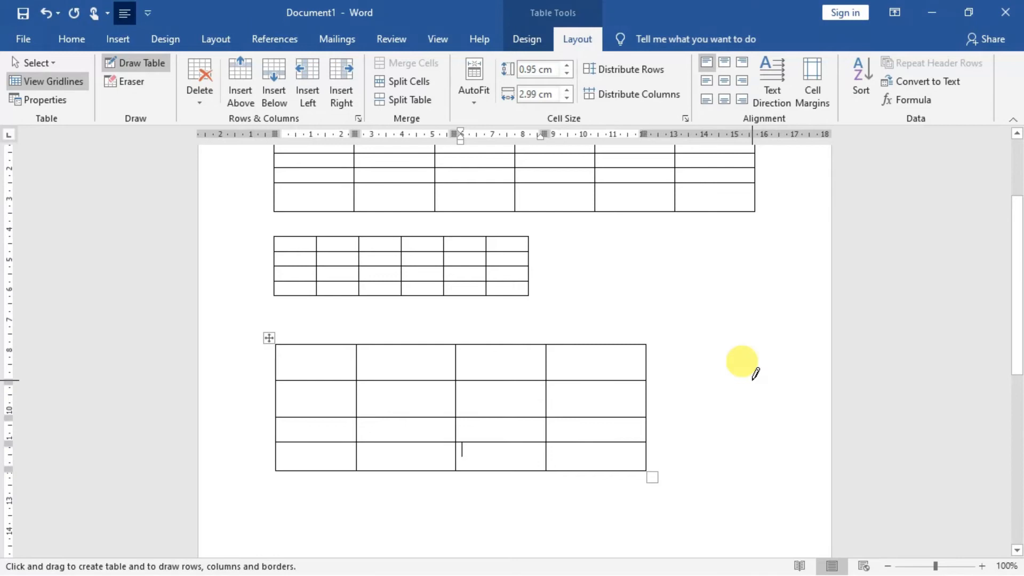
left_click(112, 37)
left_click(116, 102)
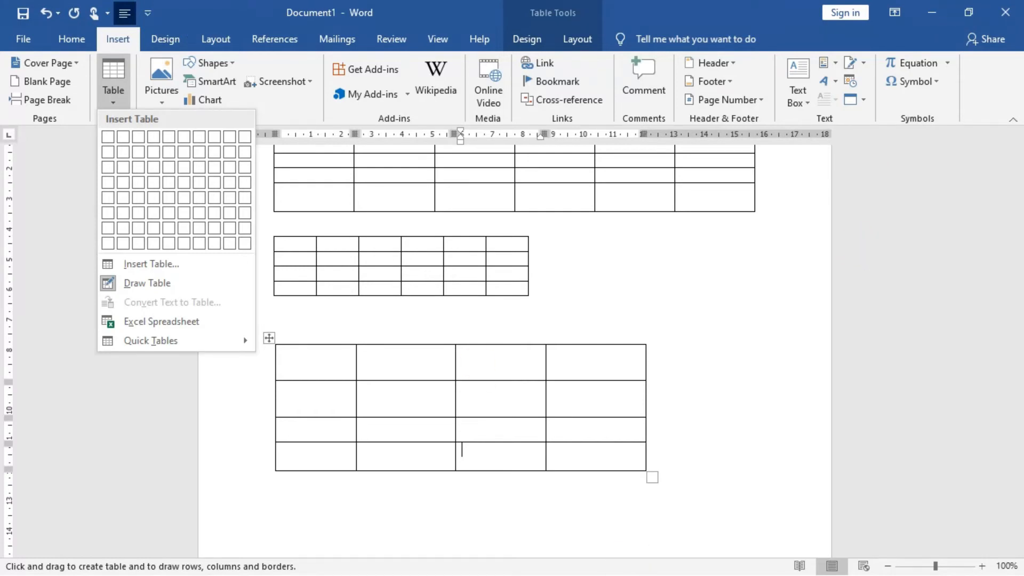
left_click(933, 13)
left_click(933, 13)
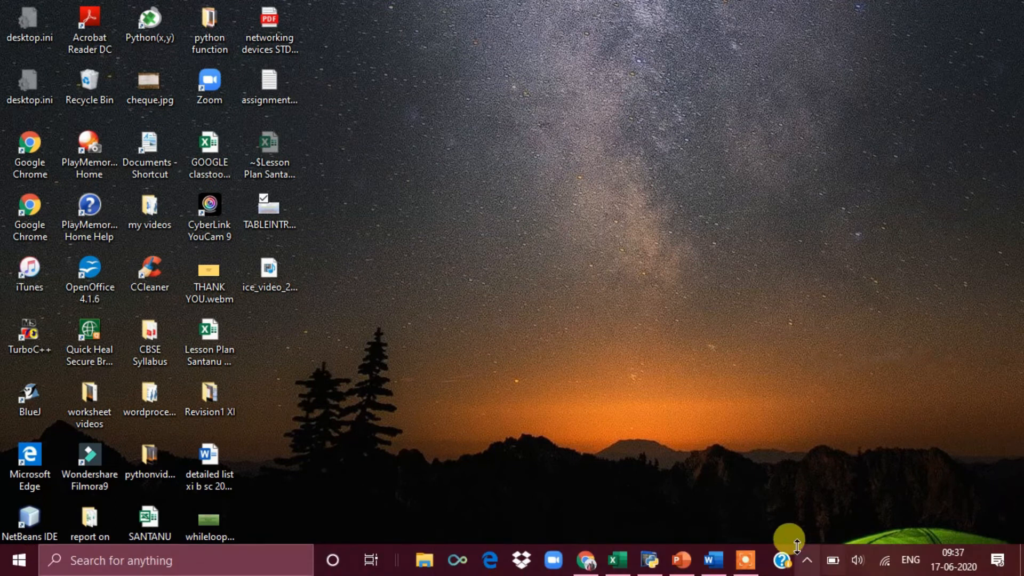
mouse_move(749, 572)
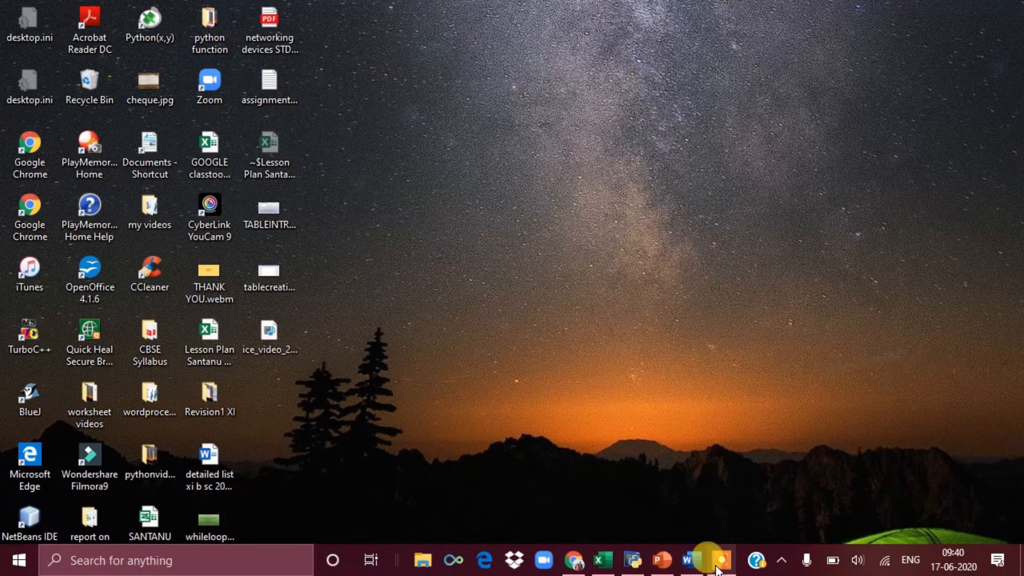
mouse_move(716, 570)
left_click(688, 560)
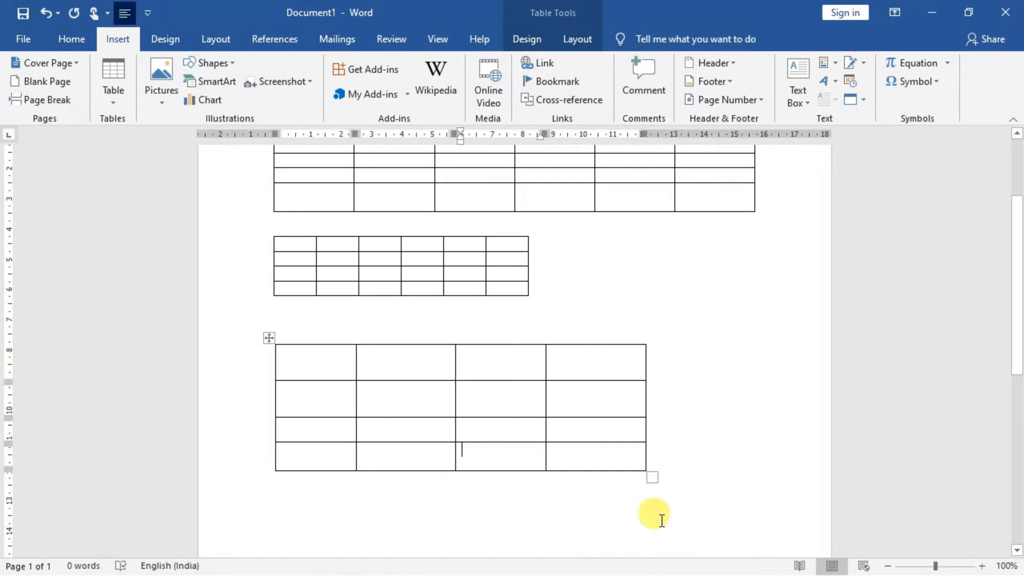
Delete the entire hand-drawn table of four rows and four columns.
left_click(268, 337)
right_click(268, 337)
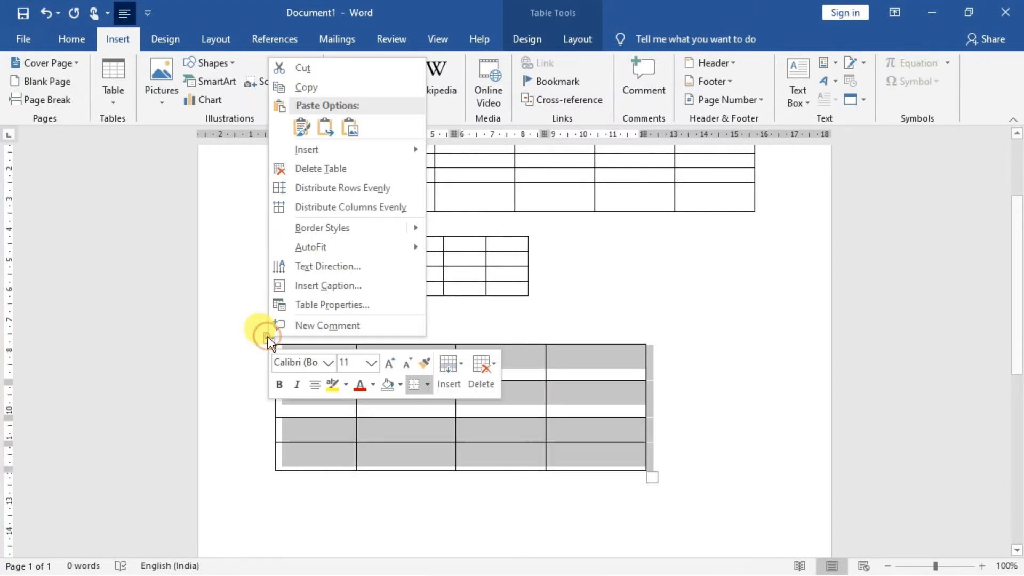
left_click(290, 170)
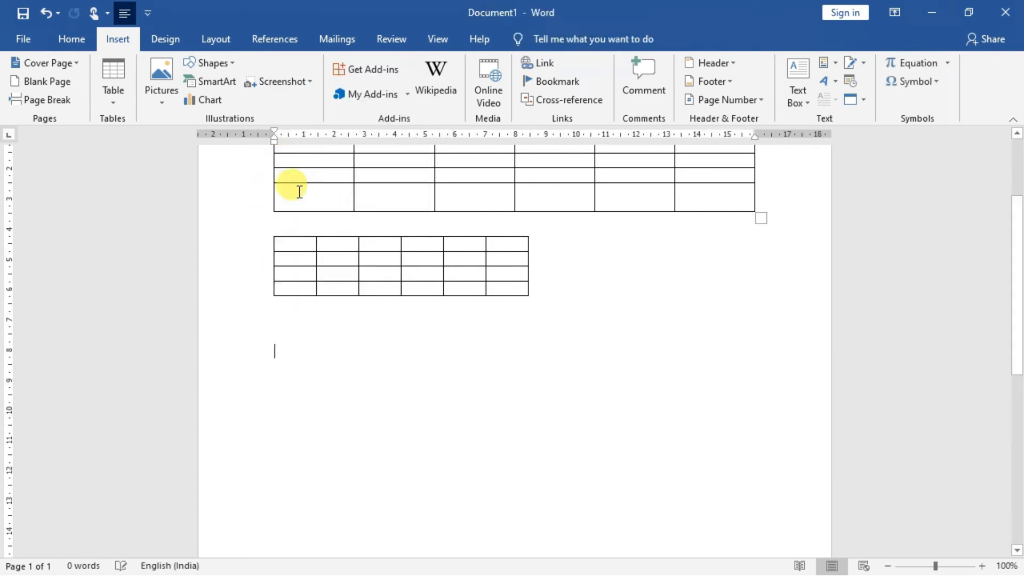
Delete the narrower 4-row, 6-column table below the first table.
left_click(267, 230)
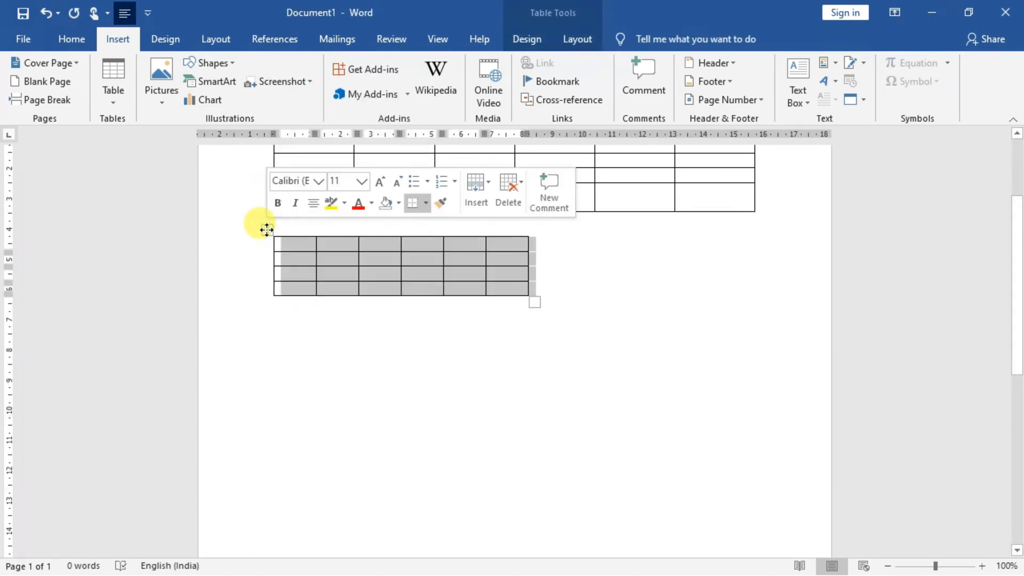
right_click(267, 229)
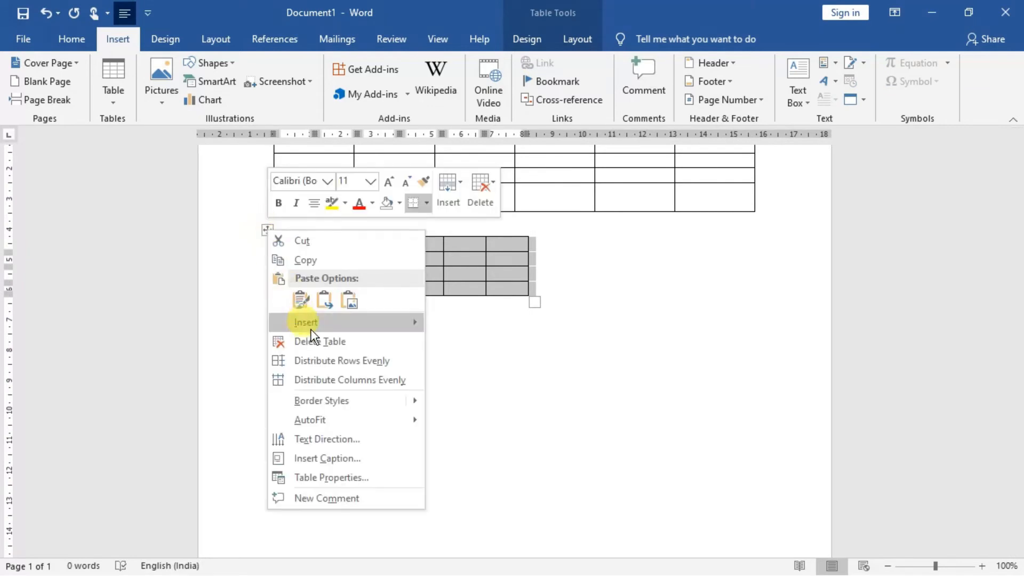
left_click(314, 342)
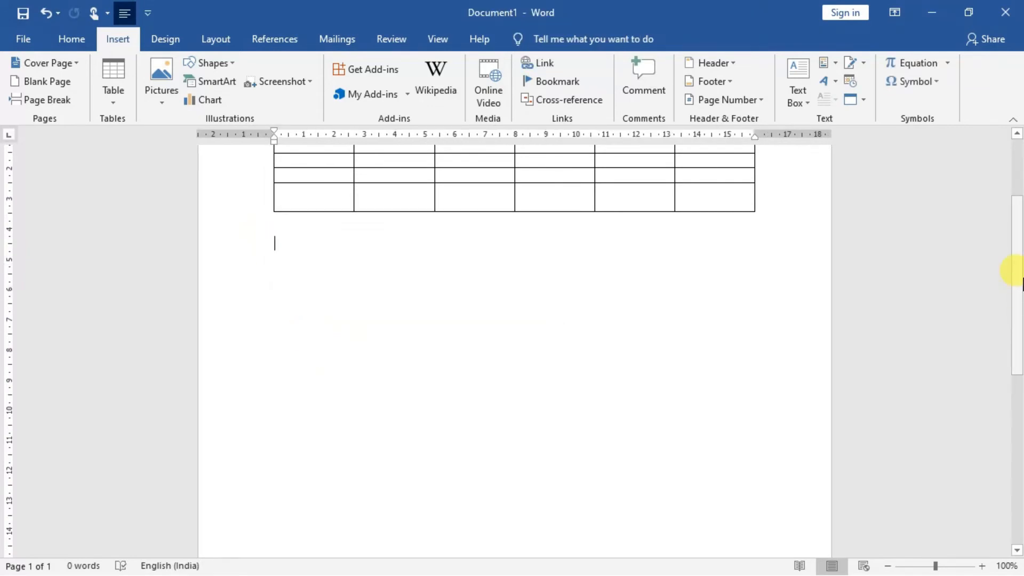
Select the whole remaining six-column table and distribute its columns evenly.
left_click_drag(1016, 270, 1015, 137)
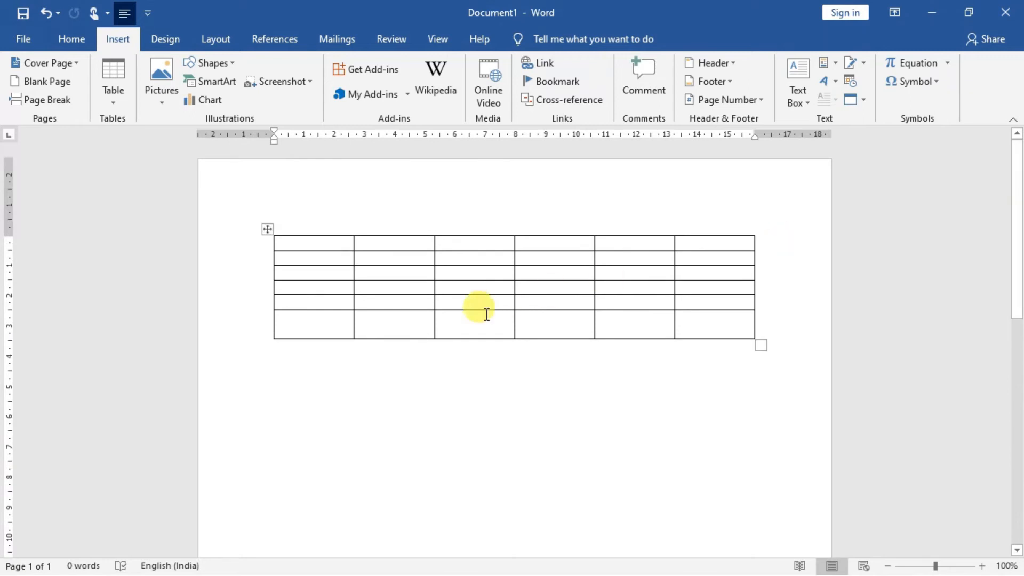
left_click(266, 228)
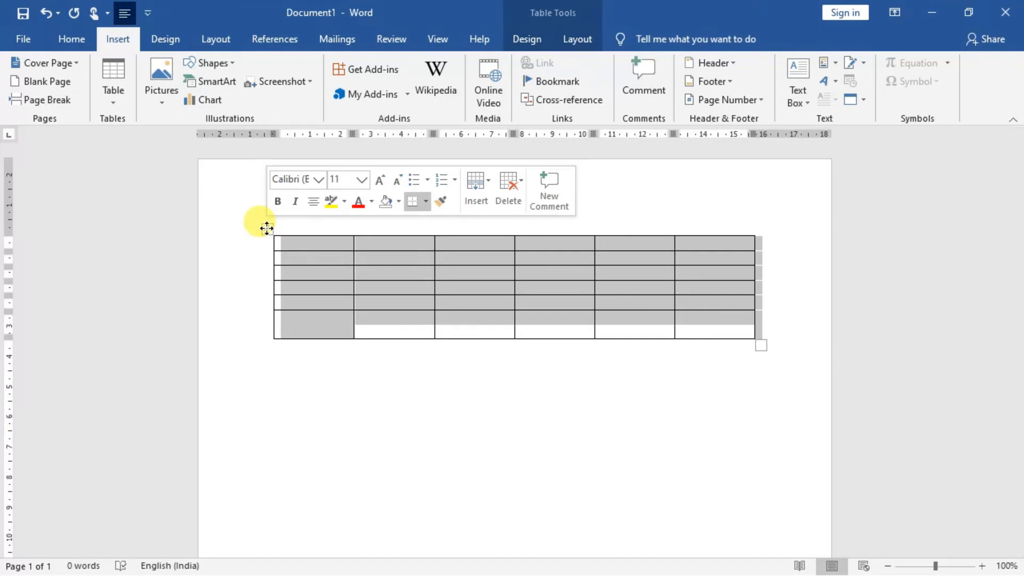
right_click(267, 228)
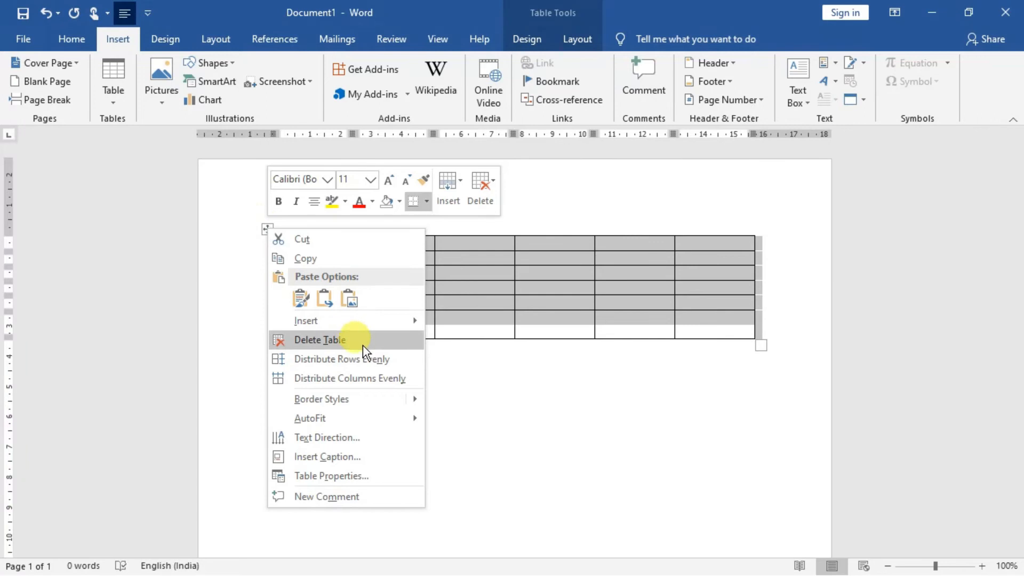
left_click(389, 379)
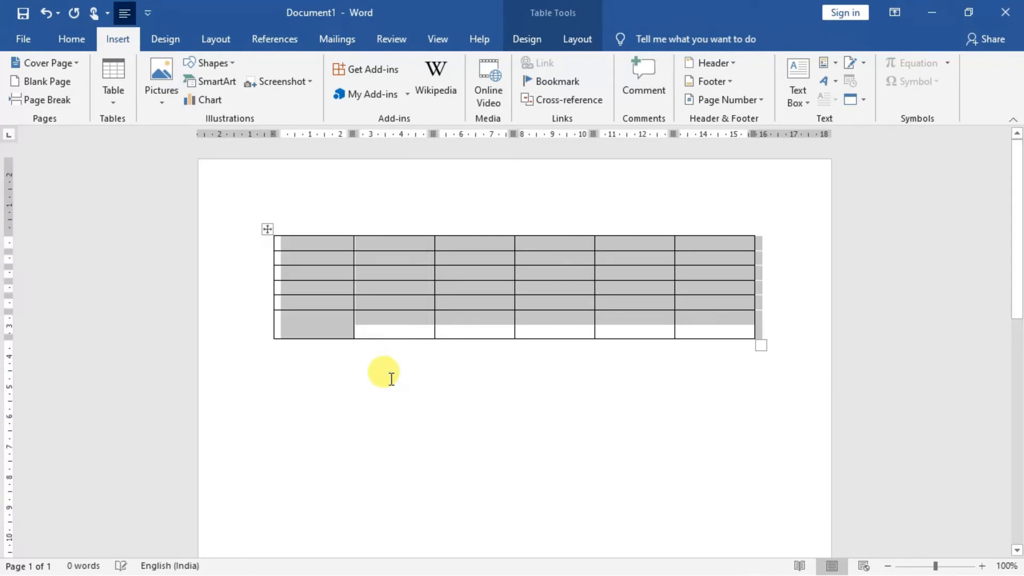
Distribute the rows of the whole six-column table evenly.
left_click(268, 230)
right_click(262, 226)
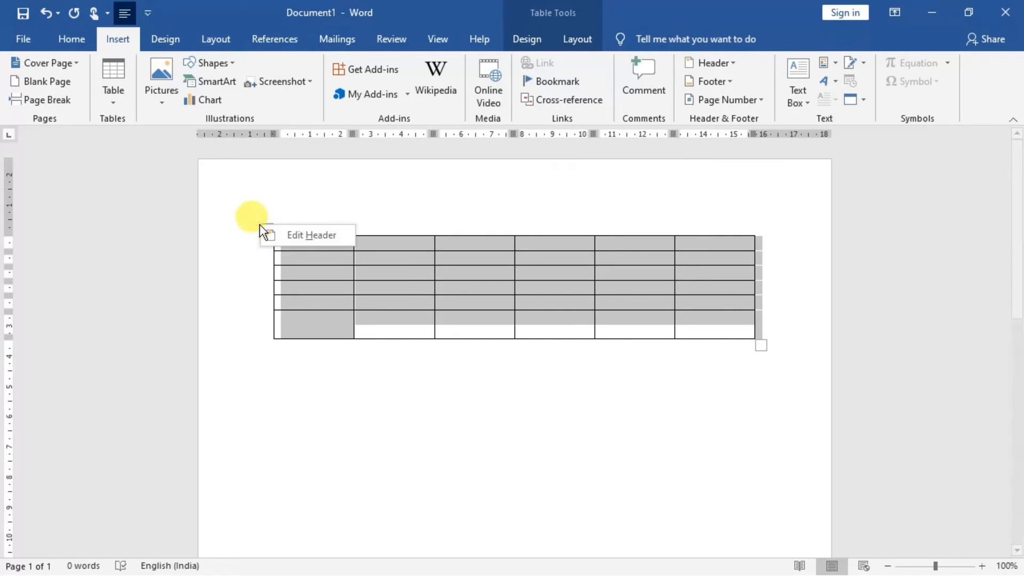
key("Escape")
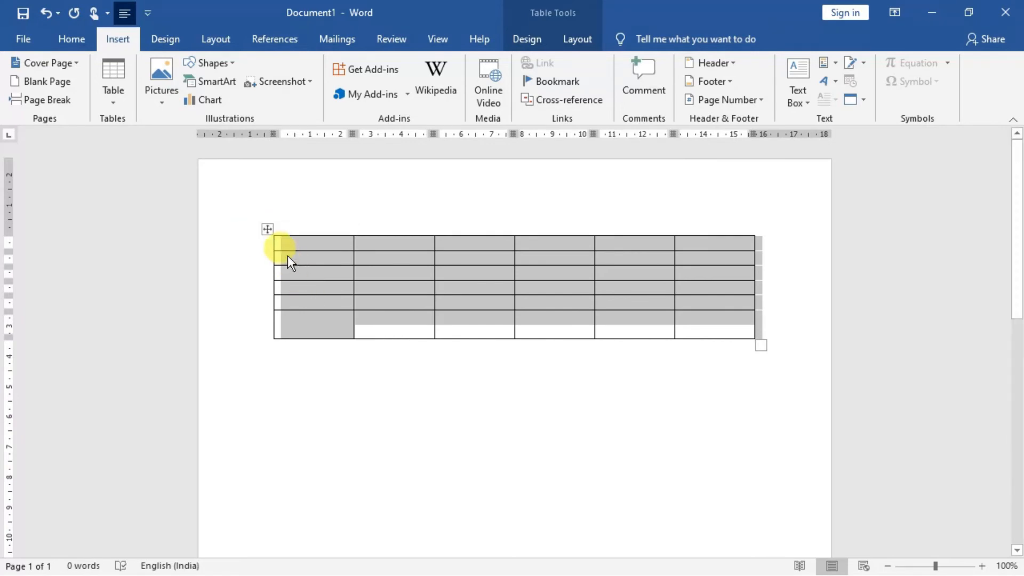
right_click(268, 229)
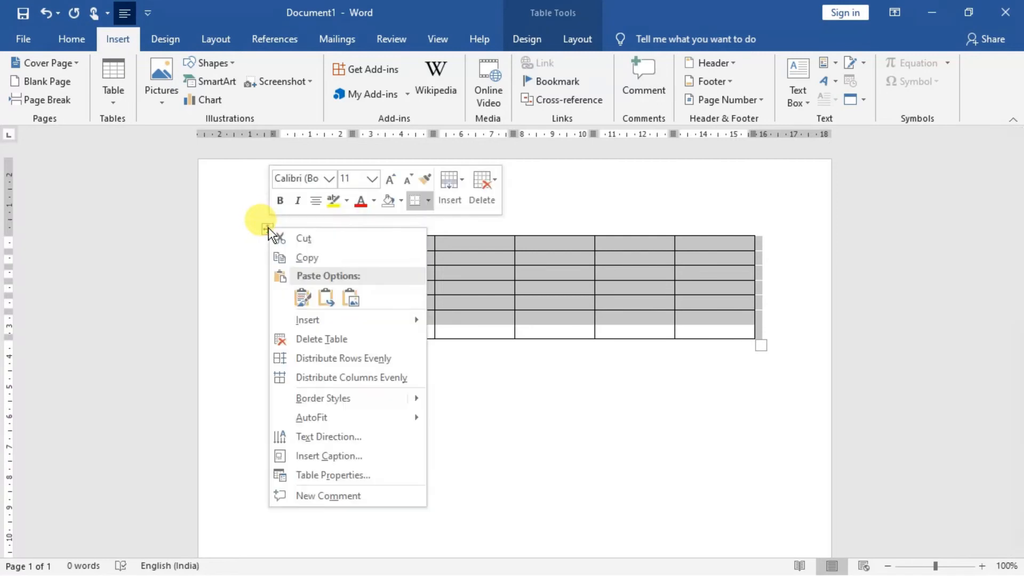
left_click(359, 358)
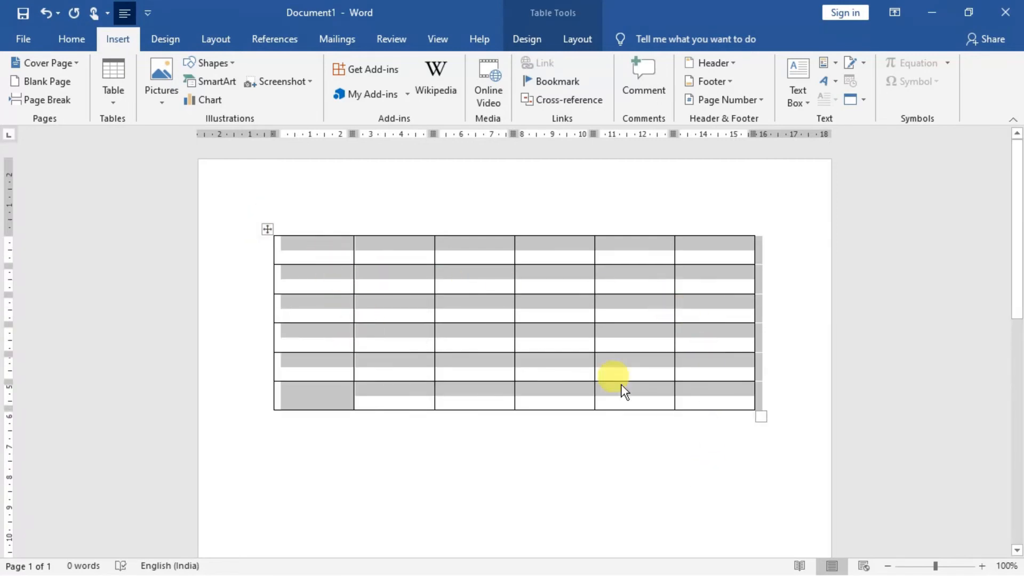
Open the properties of the selected table and set its alignment to Center.
right_click(267, 230)
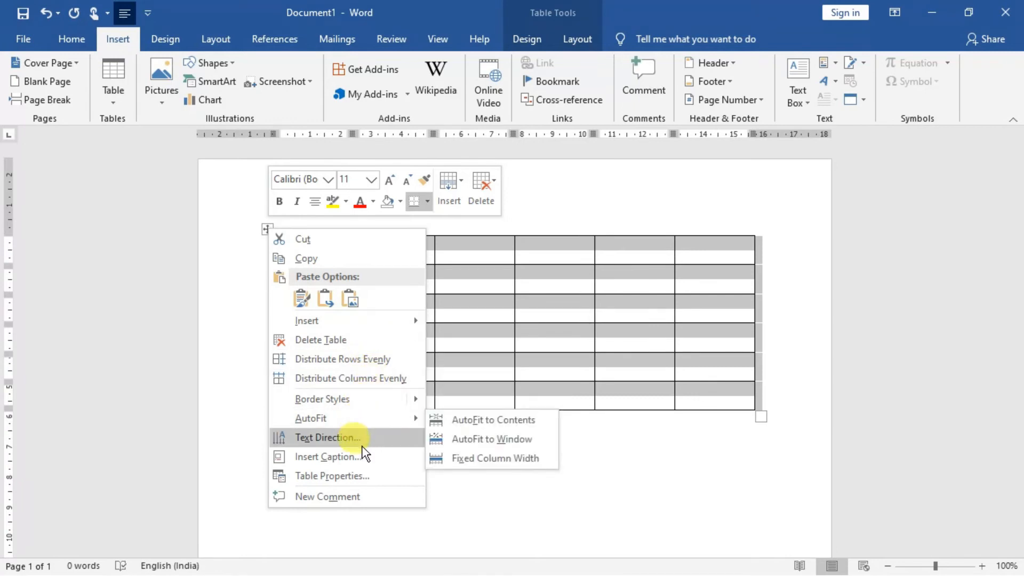
left_click(361, 476)
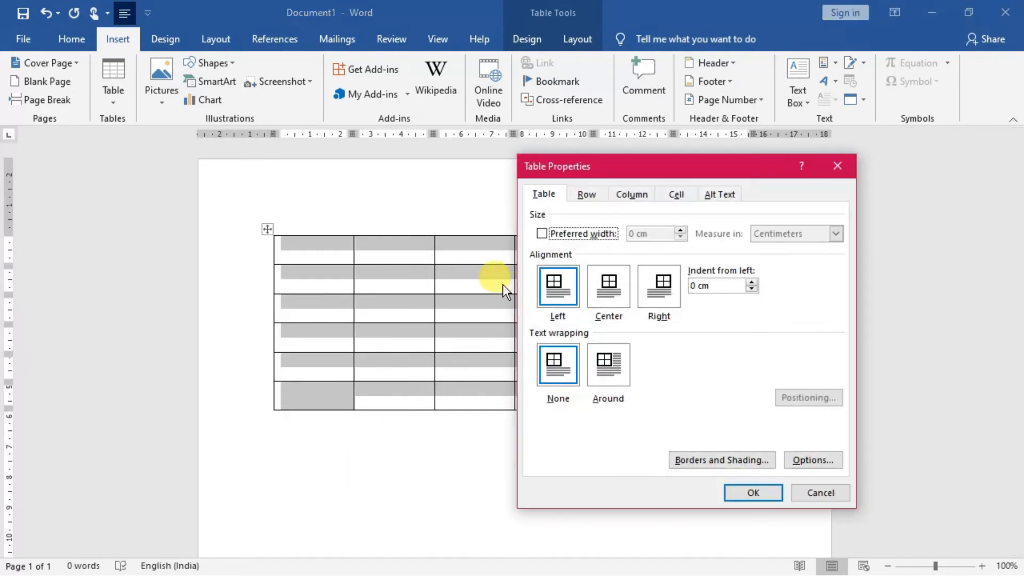
left_click(613, 309)
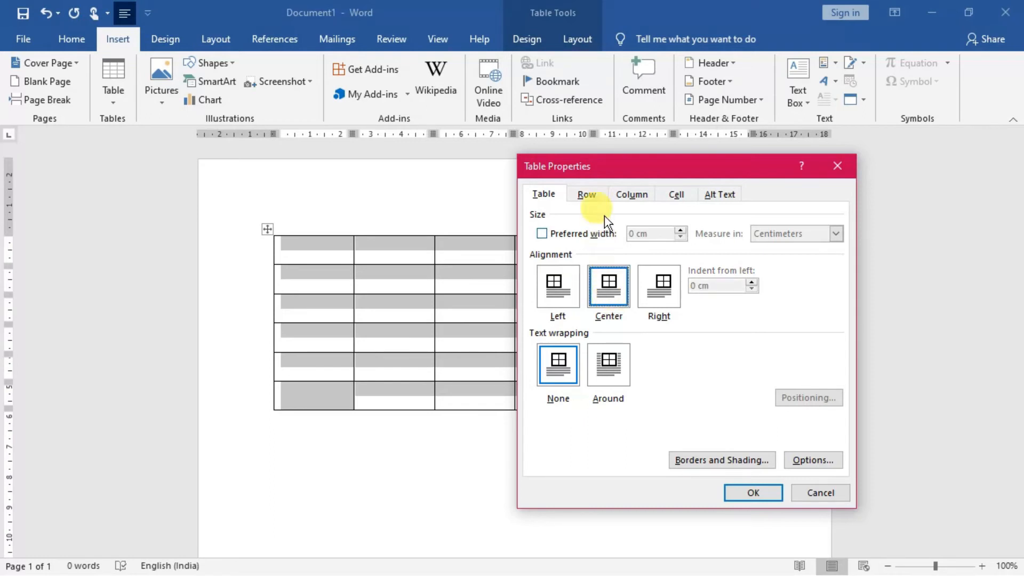
Set the specified height of rows 1-6 to 1.3 cm in the table properties.
left_click(591, 195)
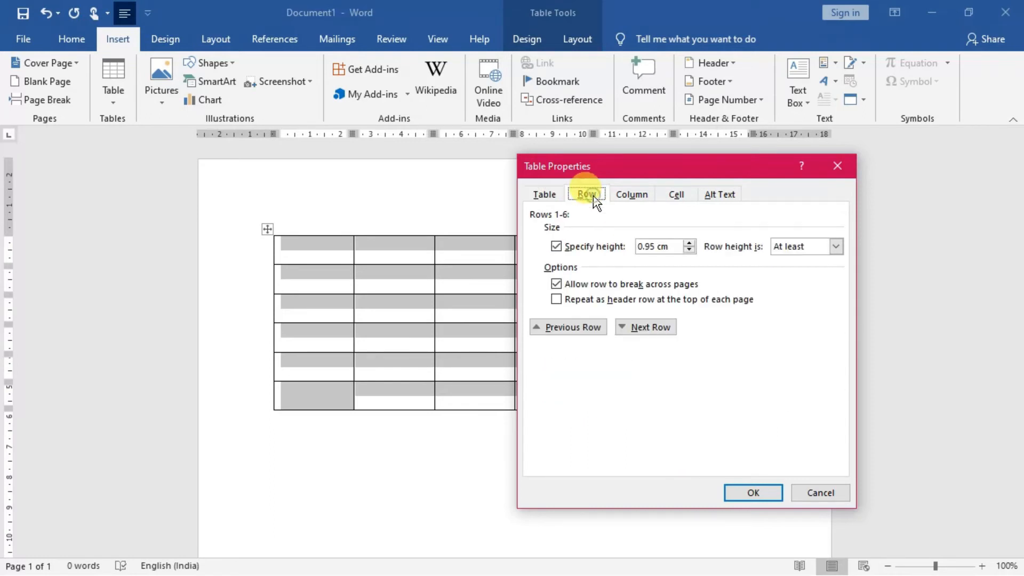
left_click(690, 243)
left_click(691, 243)
left_click(692, 243)
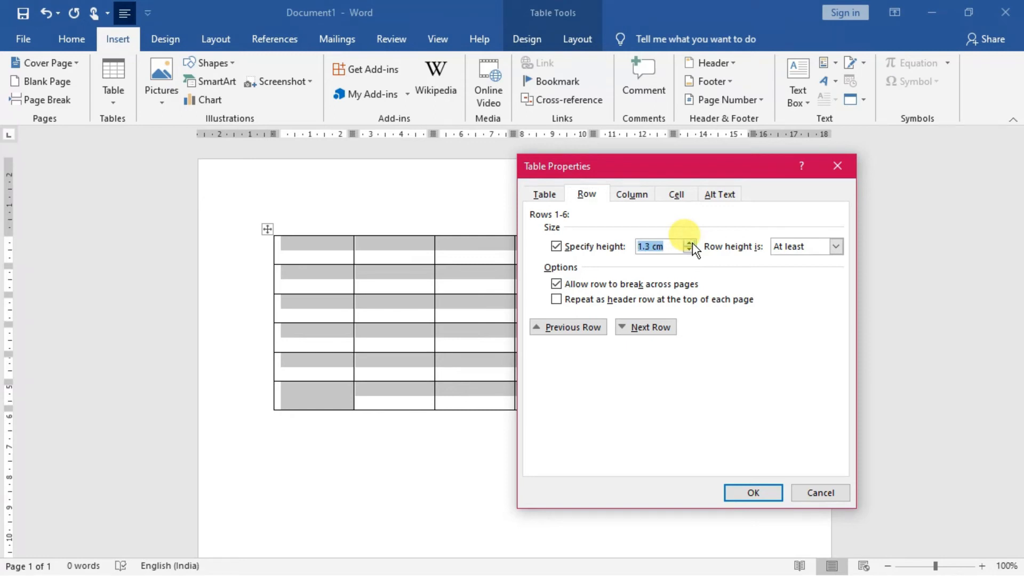
Reduce the preferred width of columns 1-6 in the table properties.
left_click(648, 195)
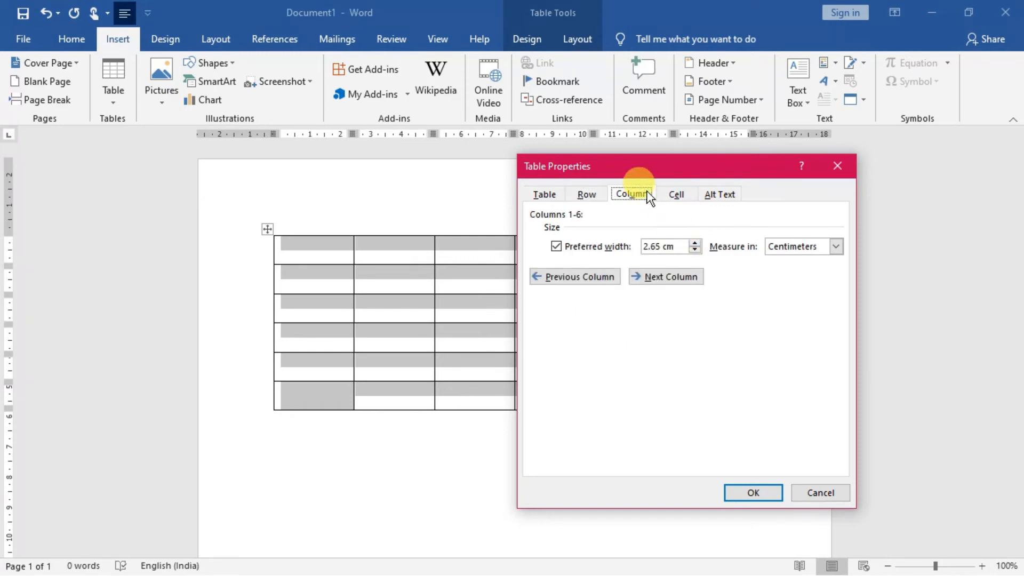
left_click(697, 249)
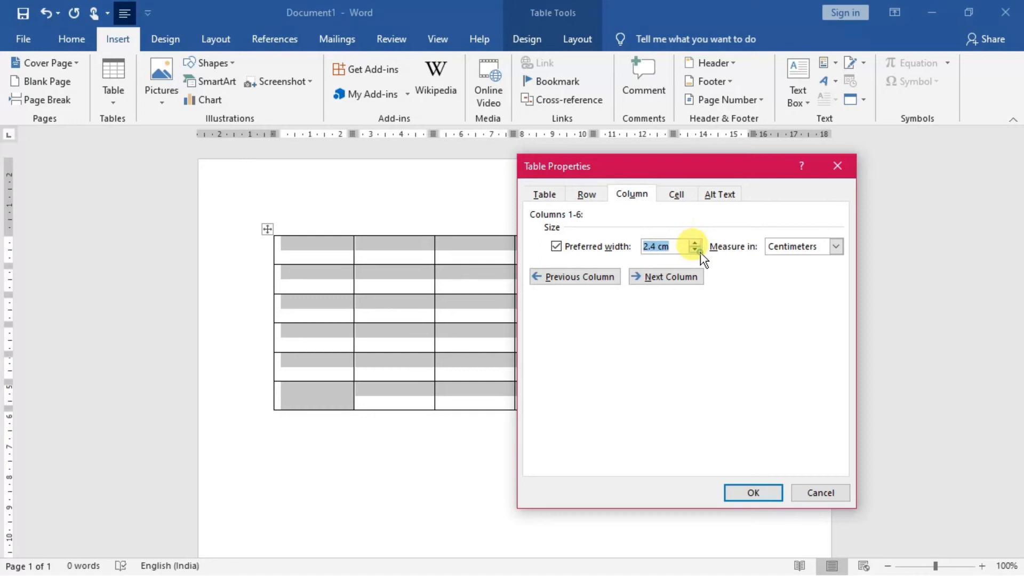
left_click(695, 249)
Set the table's text wrapping to Around in the table properties.
left_click(542, 193)
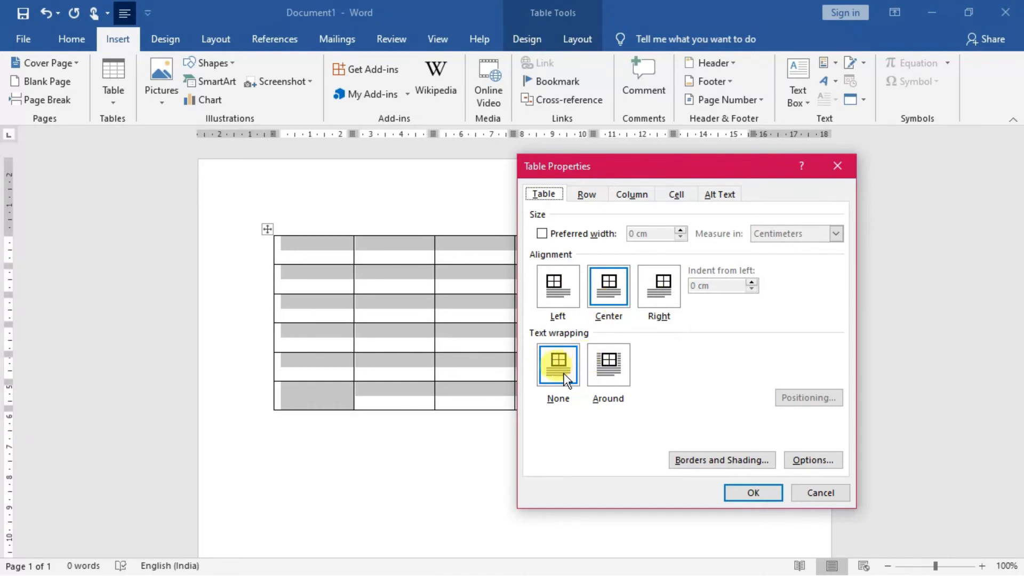
left_click(612, 372)
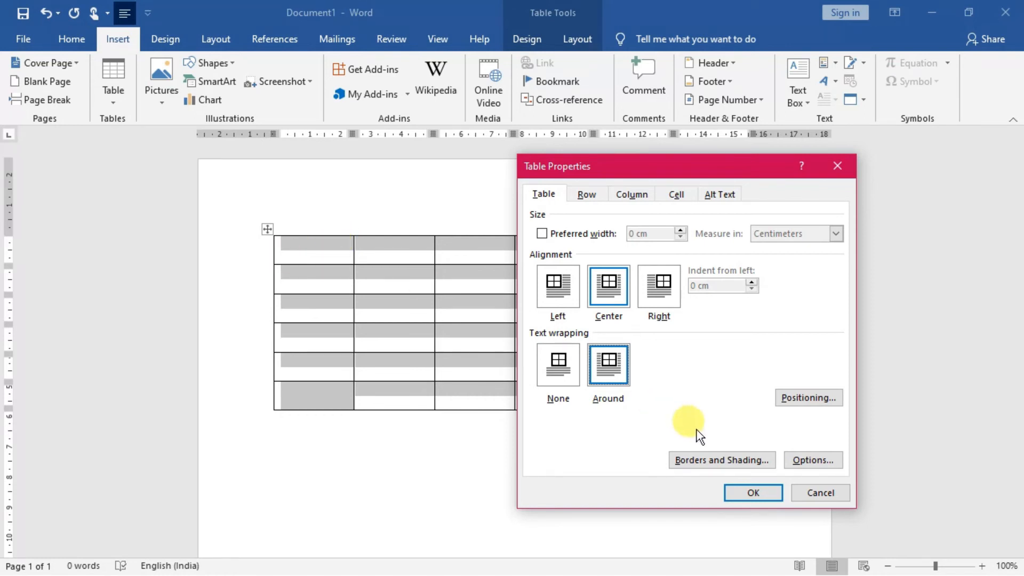
Open the table's Borders and Shading settings and apply the thin-thick double-line style with the All borders setting.
left_click(708, 462)
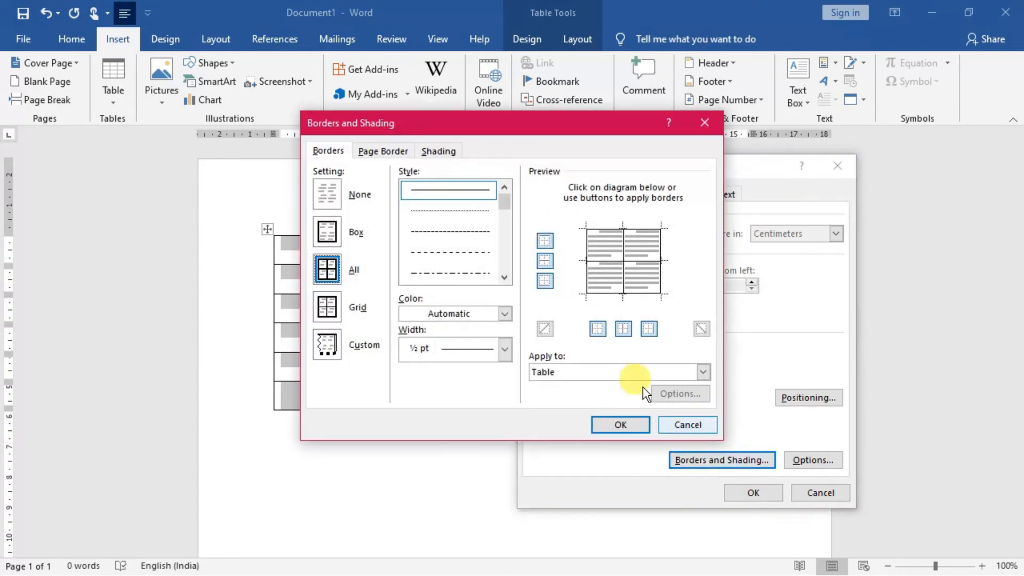
left_click(504, 276)
left_click(504, 277)
left_click(504, 277)
left_click(474, 233)
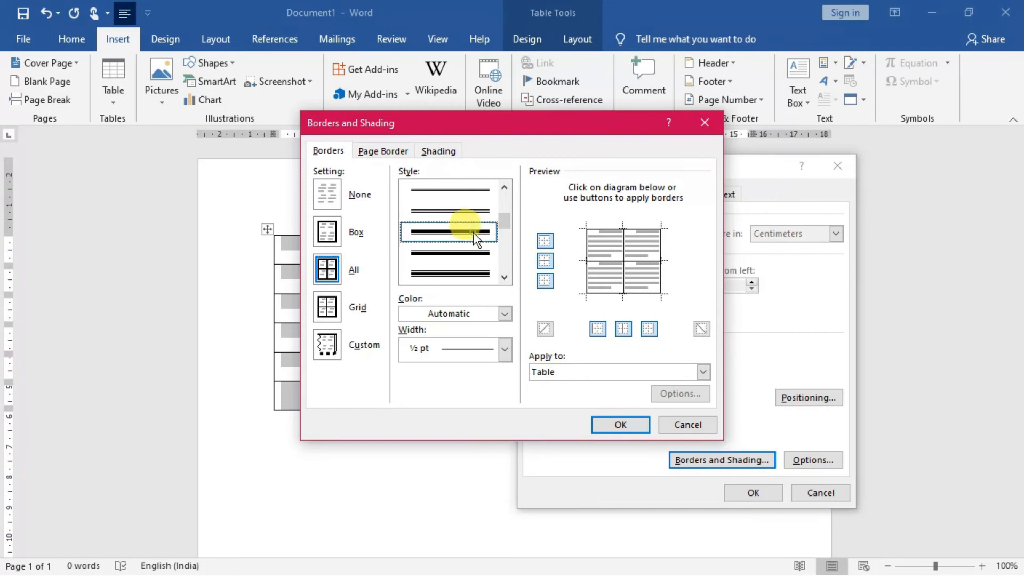
left_click(544, 283)
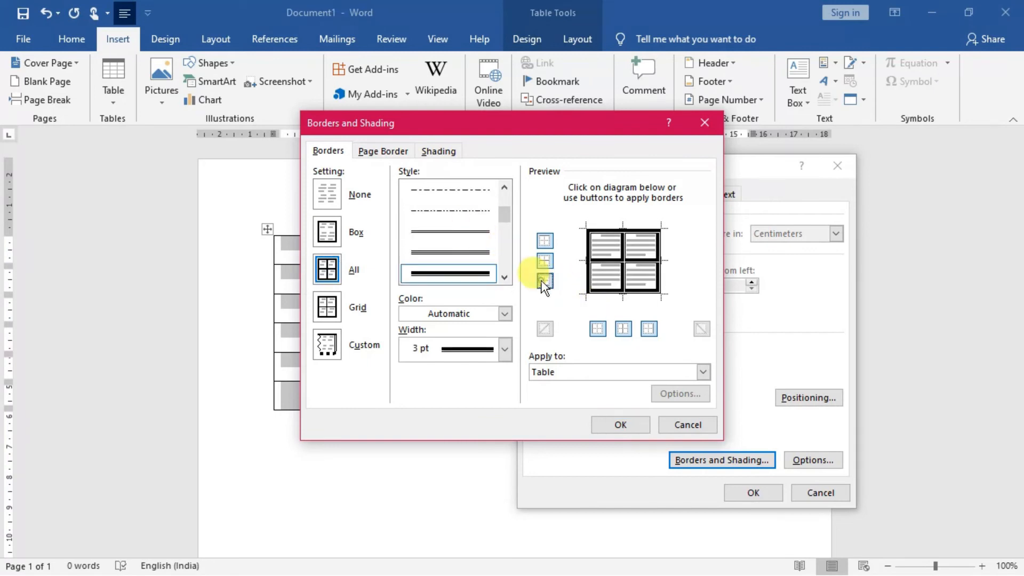
left_click(544, 281)
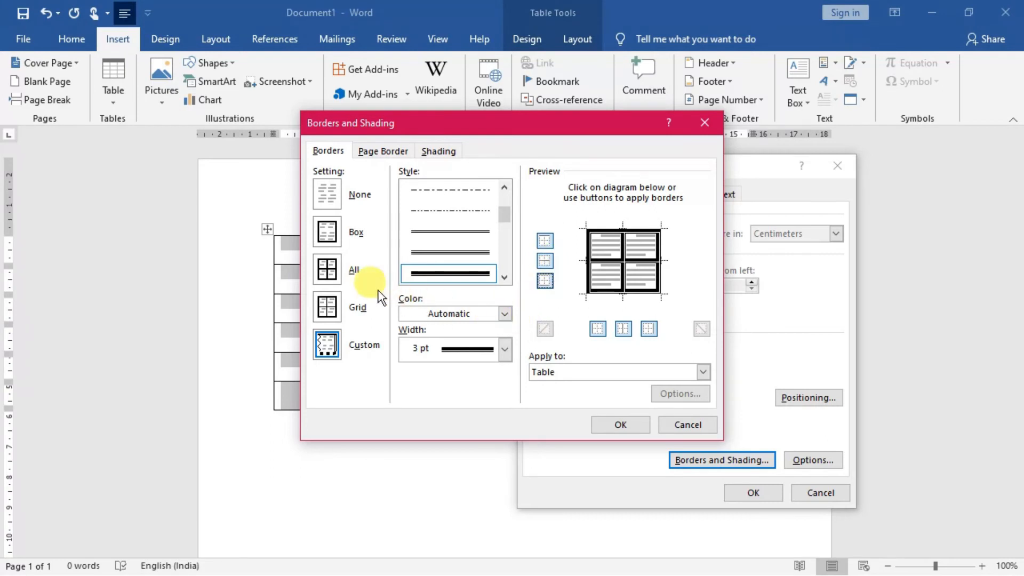
left_click(333, 281)
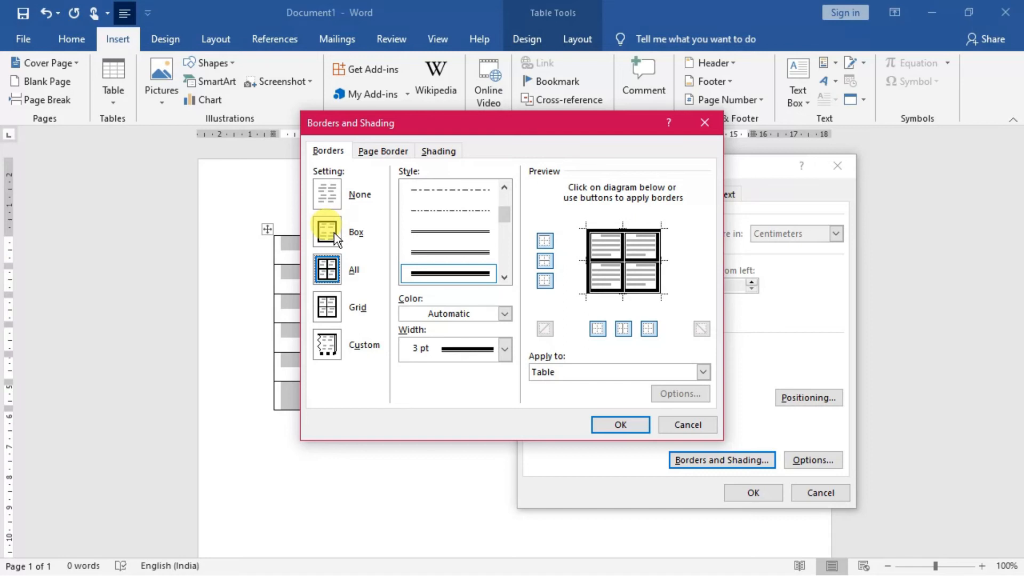
Set the table border width to 1 ½ pt and its color to theme orange, apply the properties and deselect the table.
left_click(504, 350)
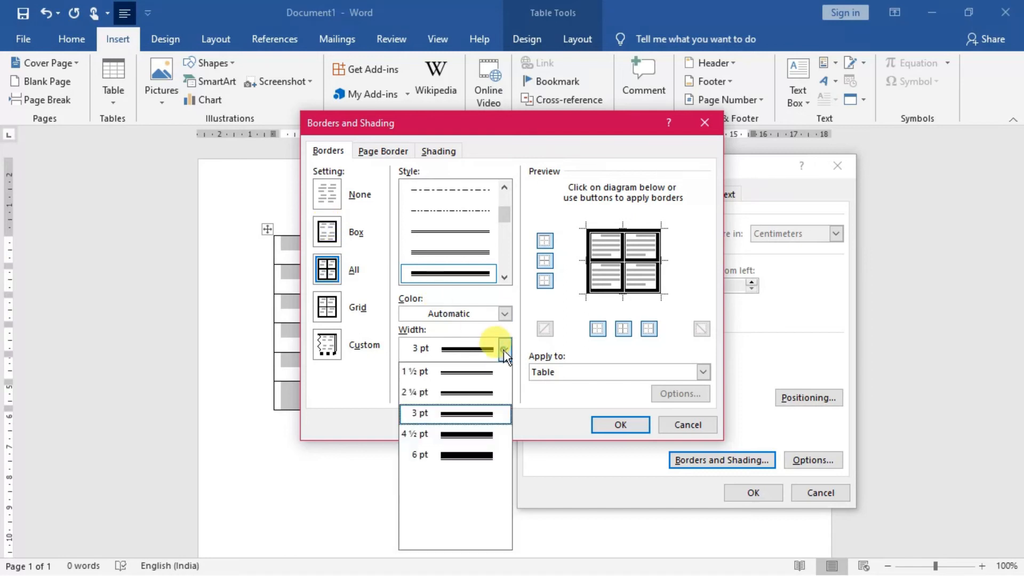
left_click(491, 379)
left_click(503, 315)
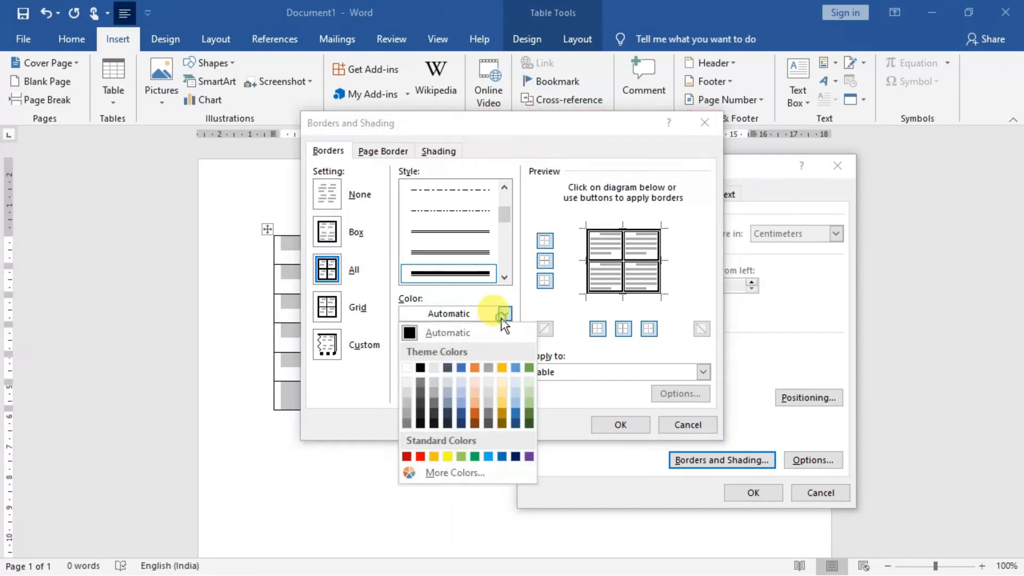
left_click(478, 367)
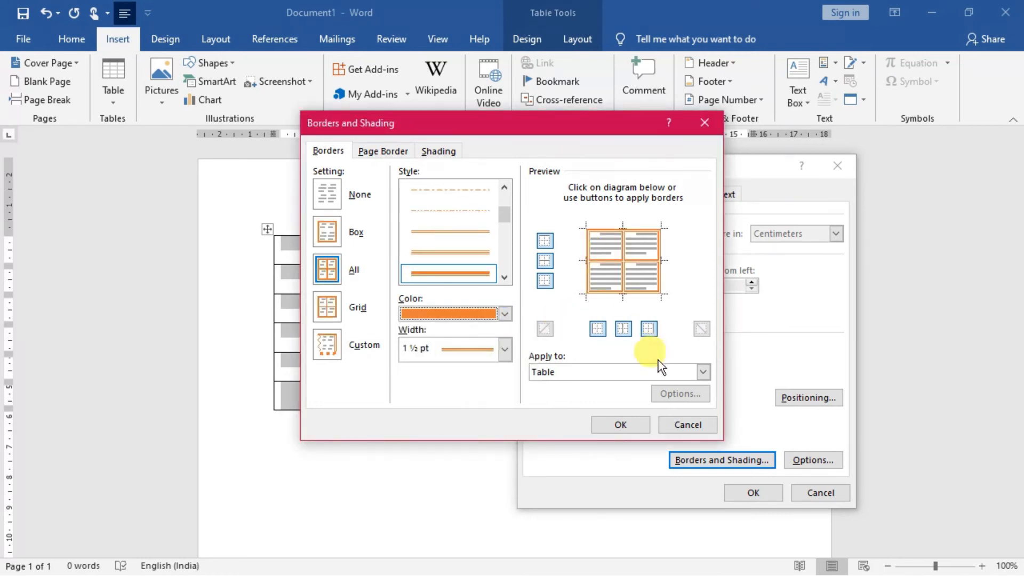
left_click(622, 424)
left_click(735, 492)
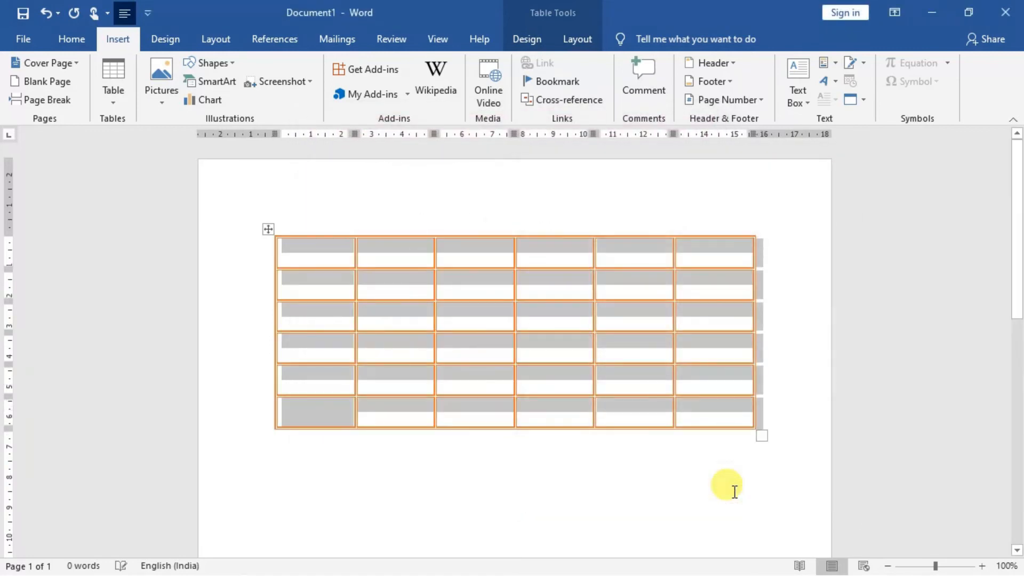
left_click(561, 499)
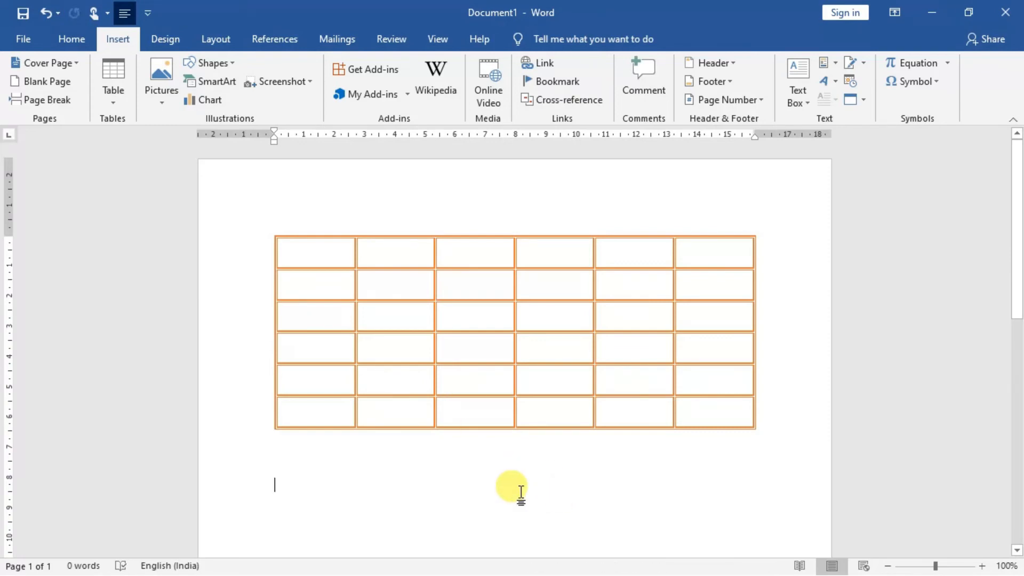
Delete the table's first three rows by selecting their first-column cells and using Delete Cells with Delete entire row.
left_click(326, 253)
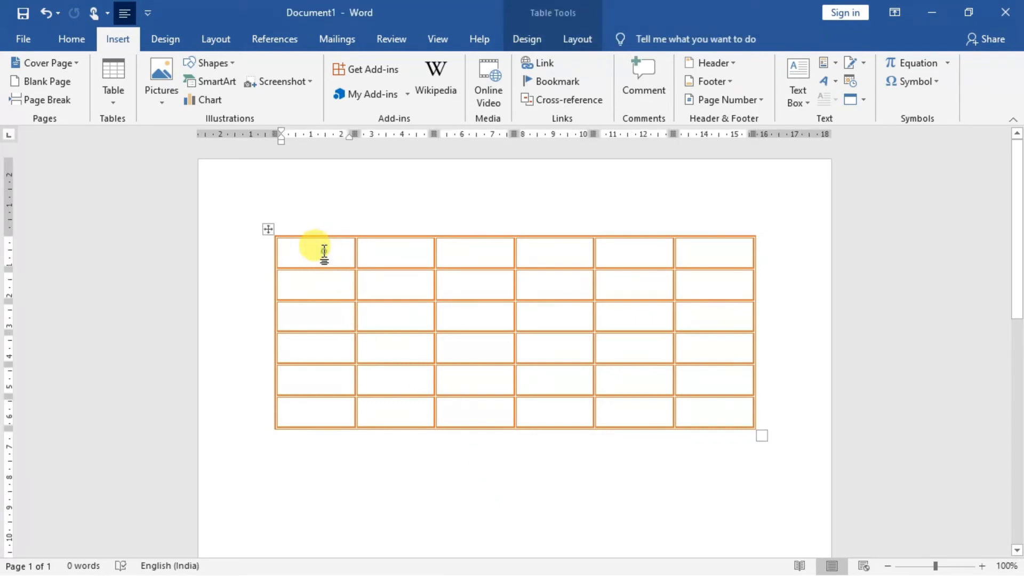
left_click_drag(324, 254, 344, 310)
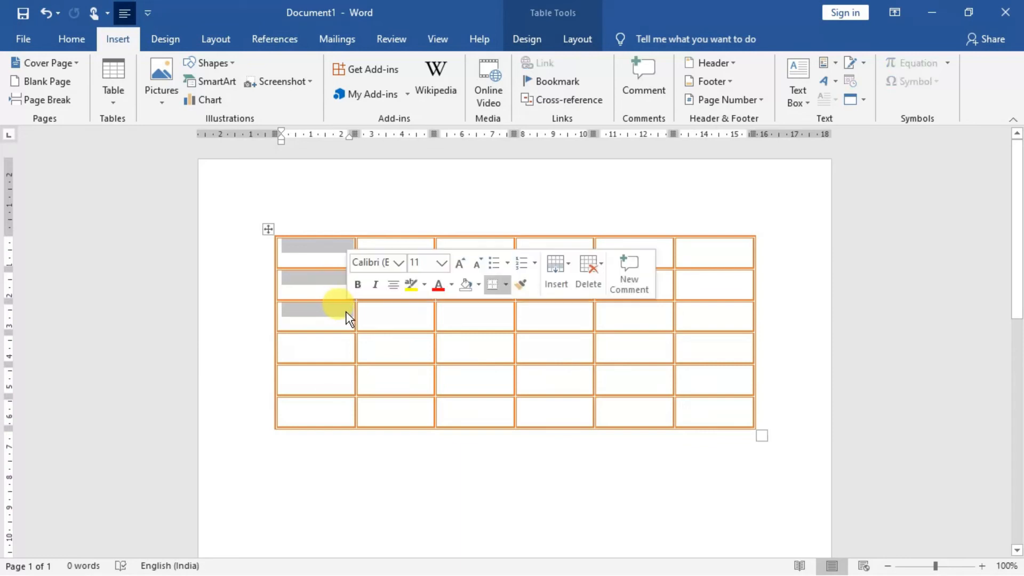
right_click(307, 308)
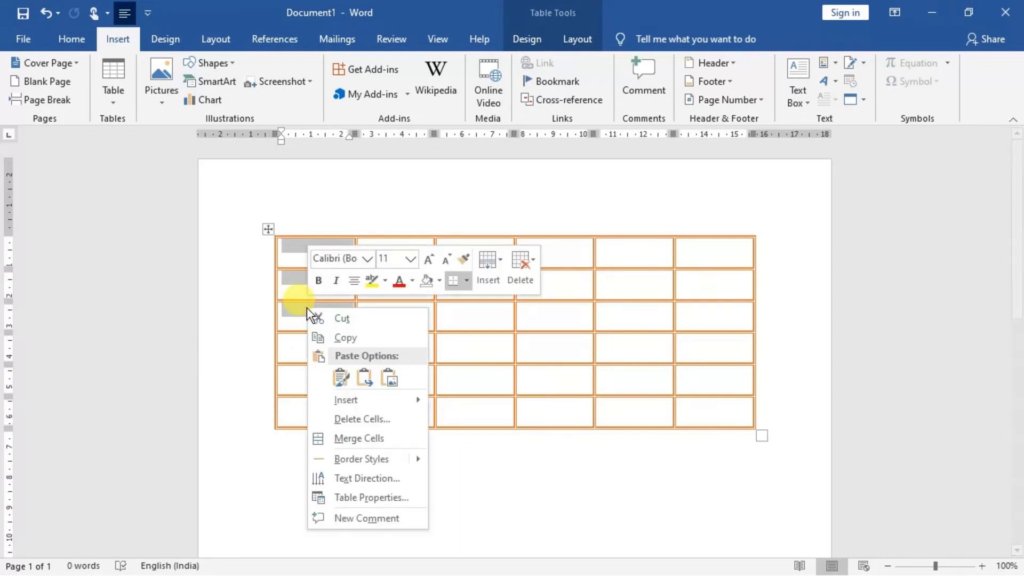
left_click(344, 418)
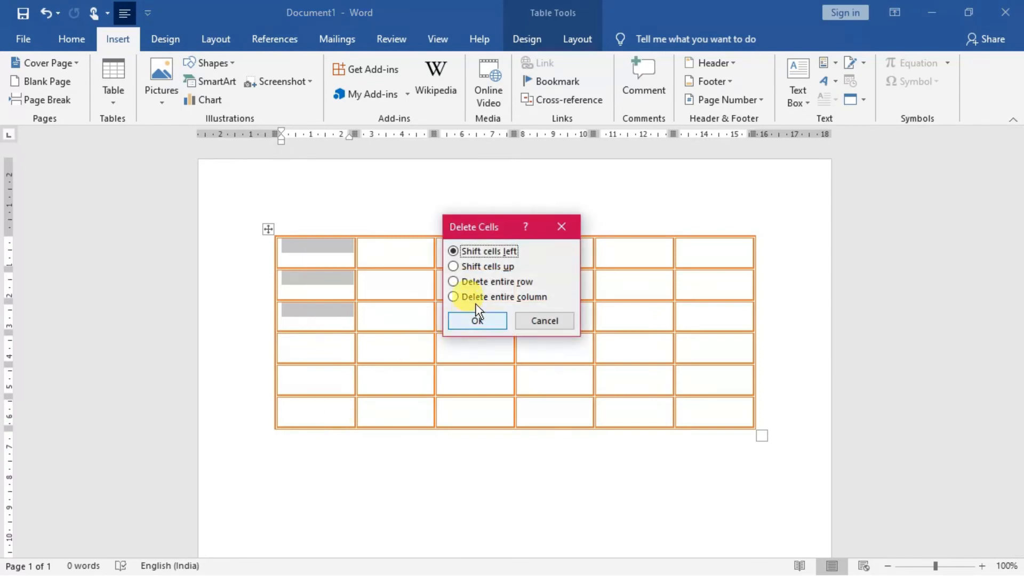
left_click_drag(481, 227, 590, 189)
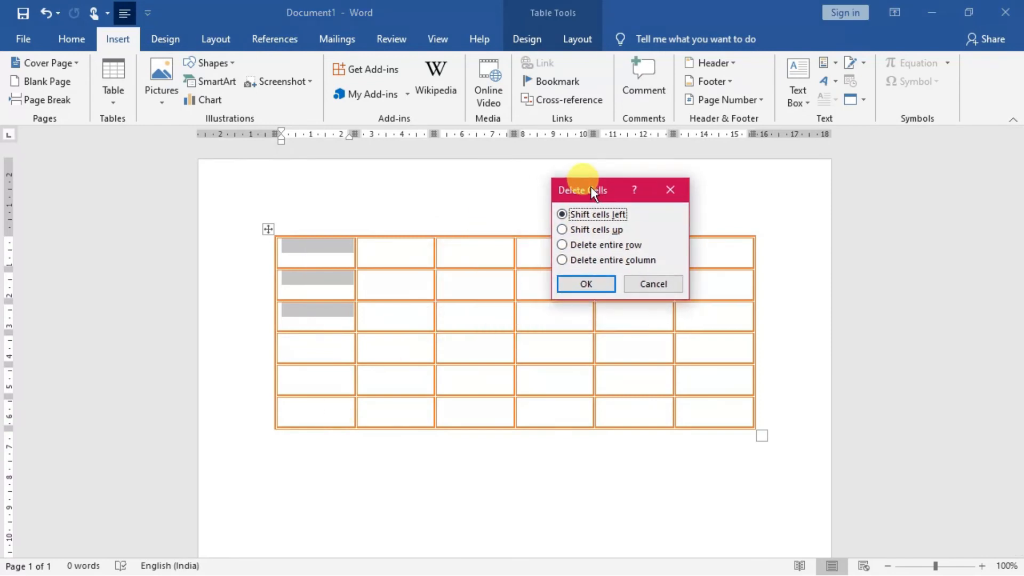
left_click(603, 243)
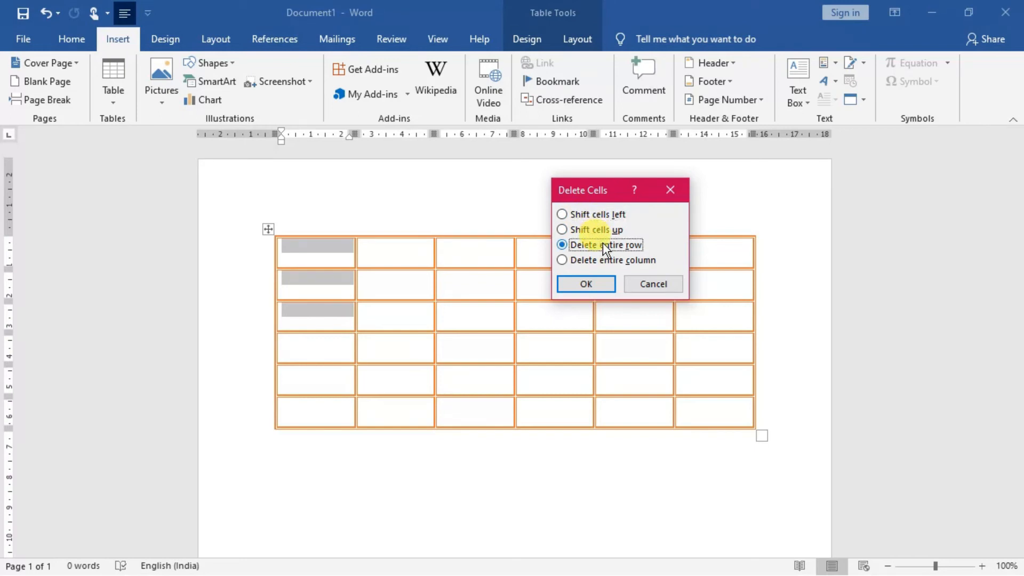
left_click(597, 277)
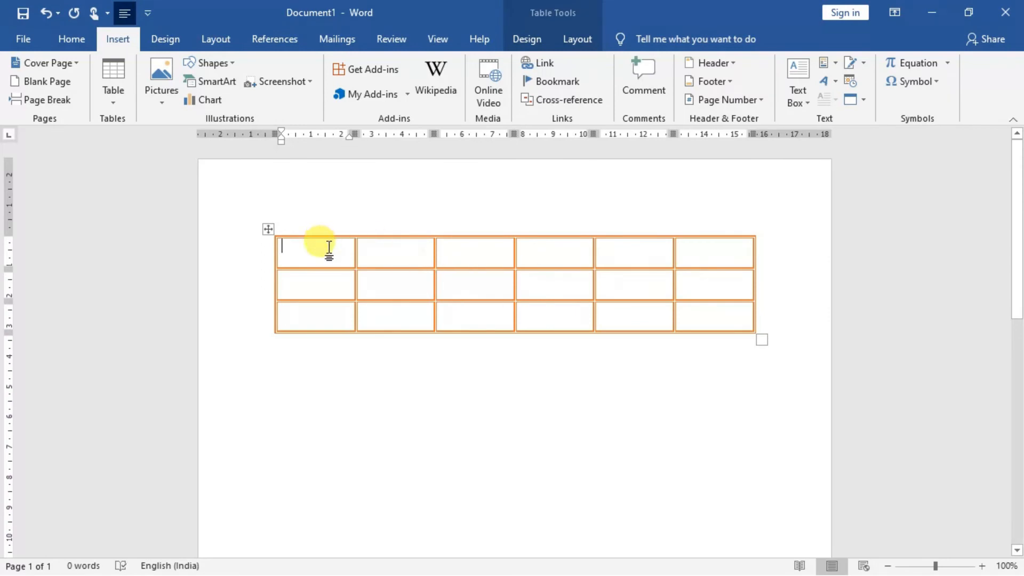
Delete the table's first three columns by selecting their top-row cells and using Delete Cells with Delete entire column.
left_click_drag(329, 247, 457, 259)
right_click(407, 241)
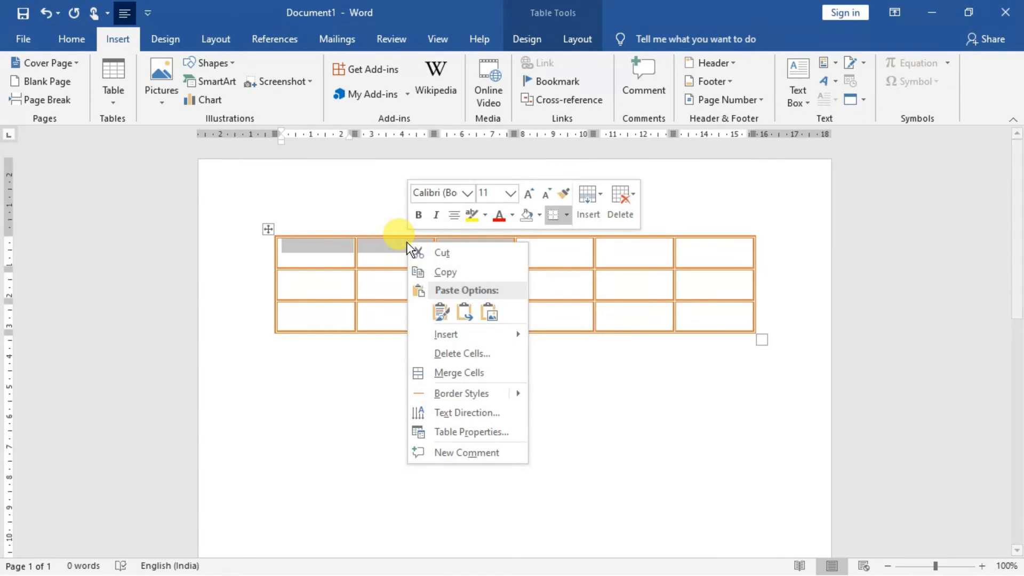
left_click(462, 353)
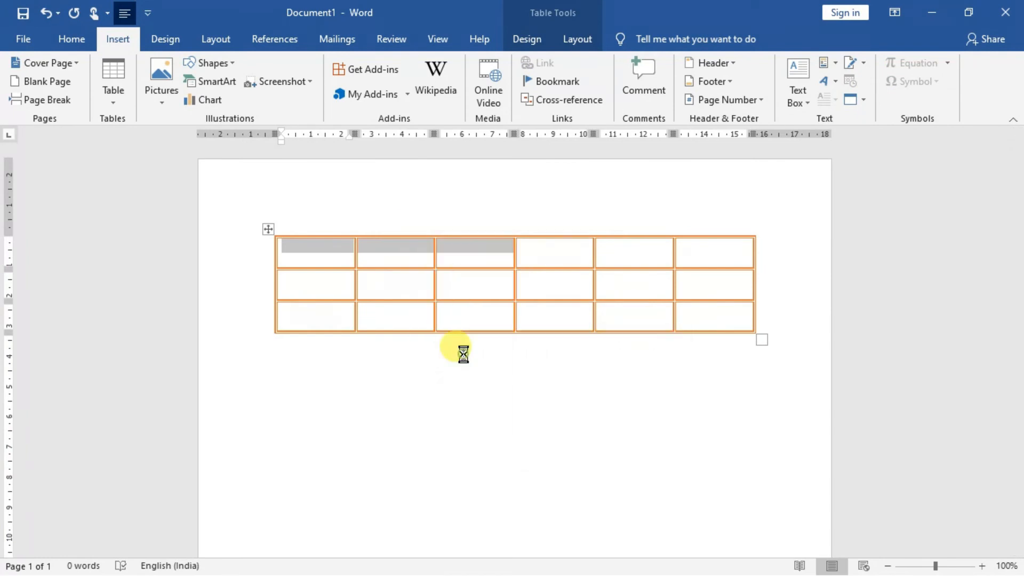
left_click(583, 263)
left_click(587, 279)
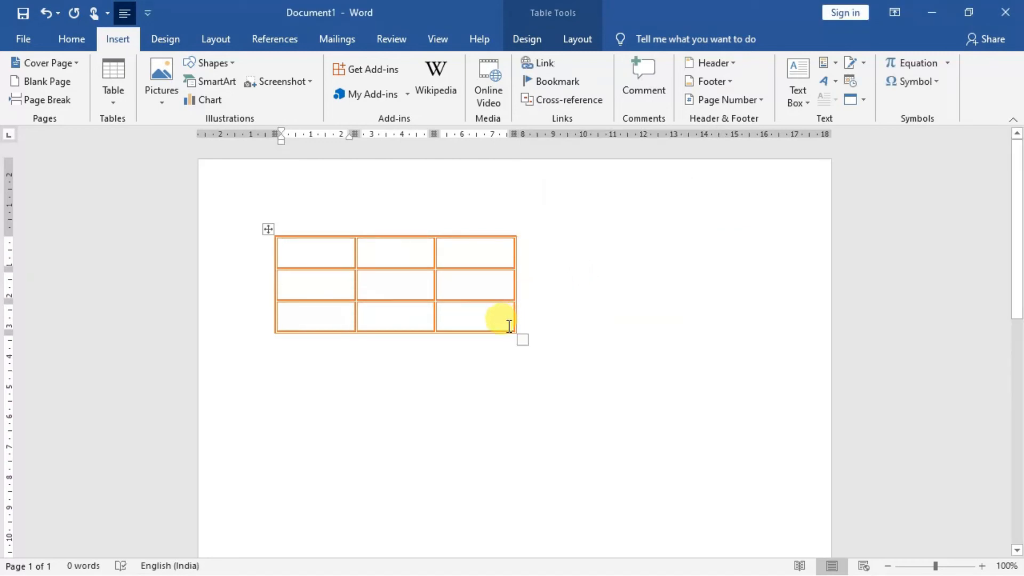
left_click(320, 287)
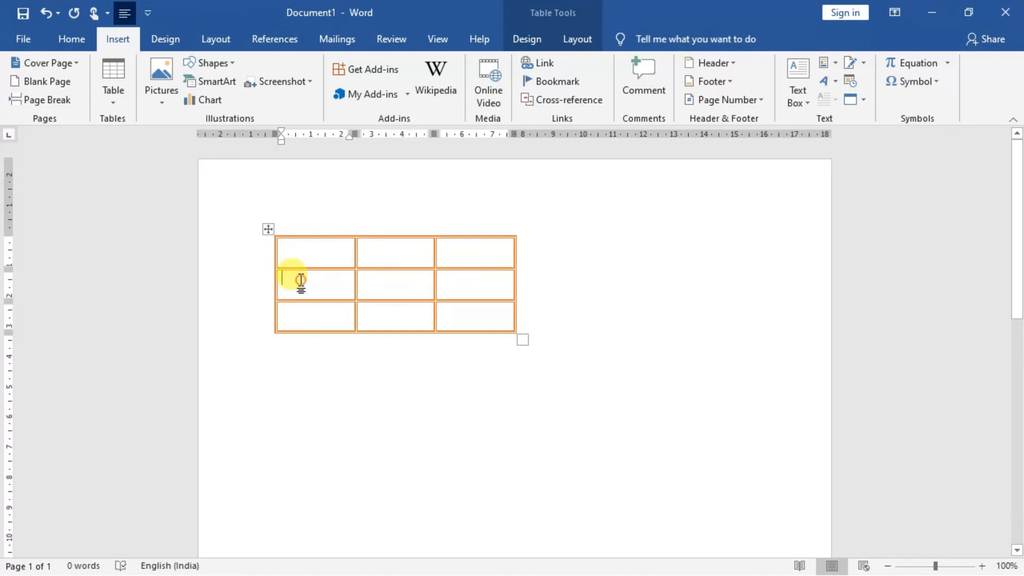
right_click(301, 280)
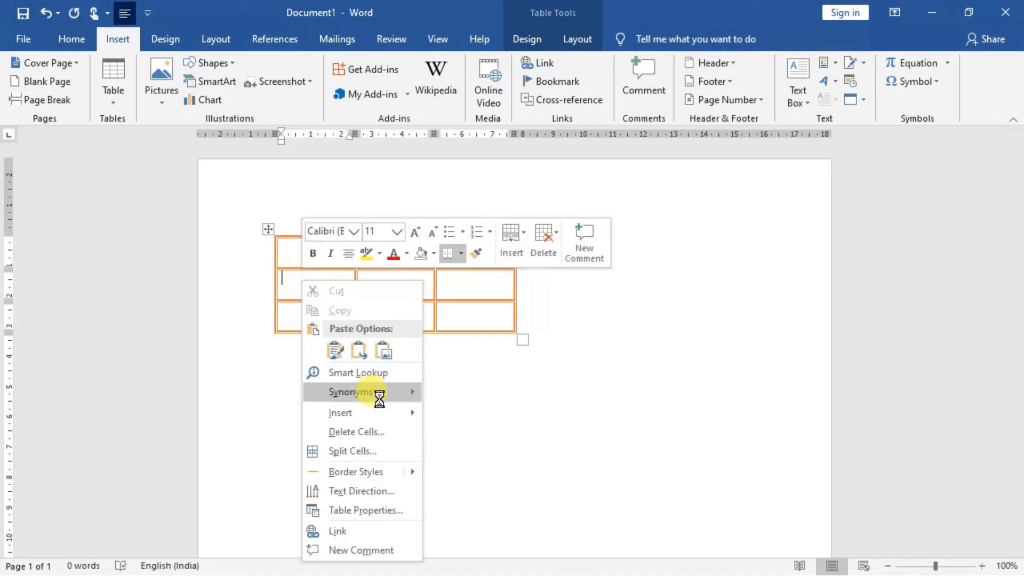
mouse_move(382, 414)
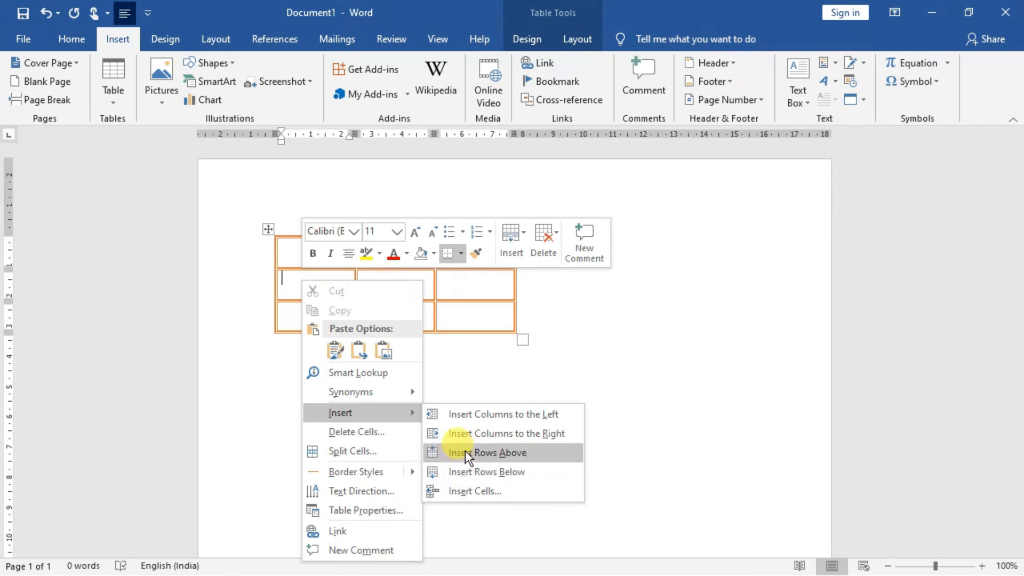
left_click(469, 354)
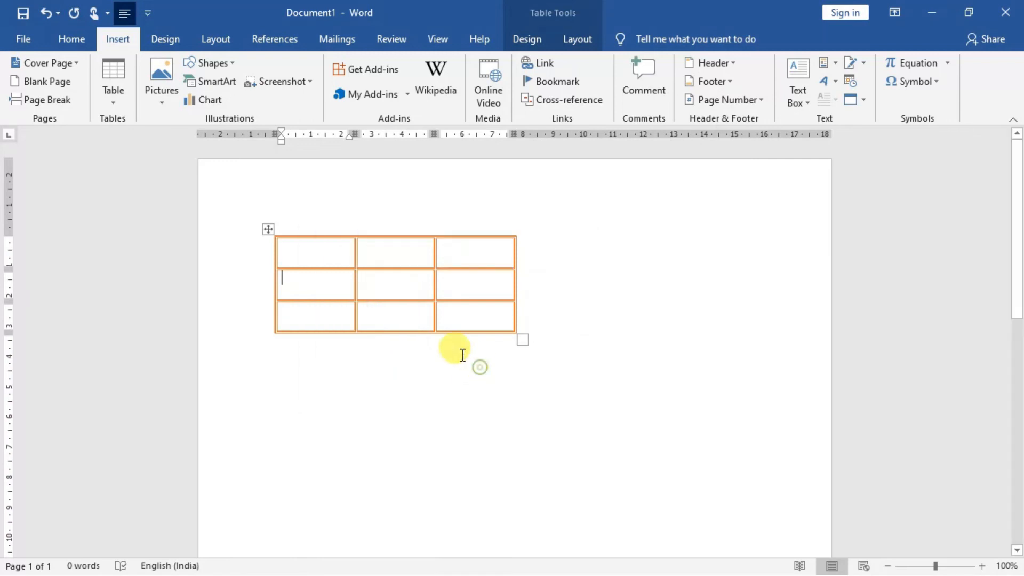
Enter A in the first cell of the top row and B in the first cell of the bottom row.
left_click(329, 255)
type("A")
left_click(290, 316)
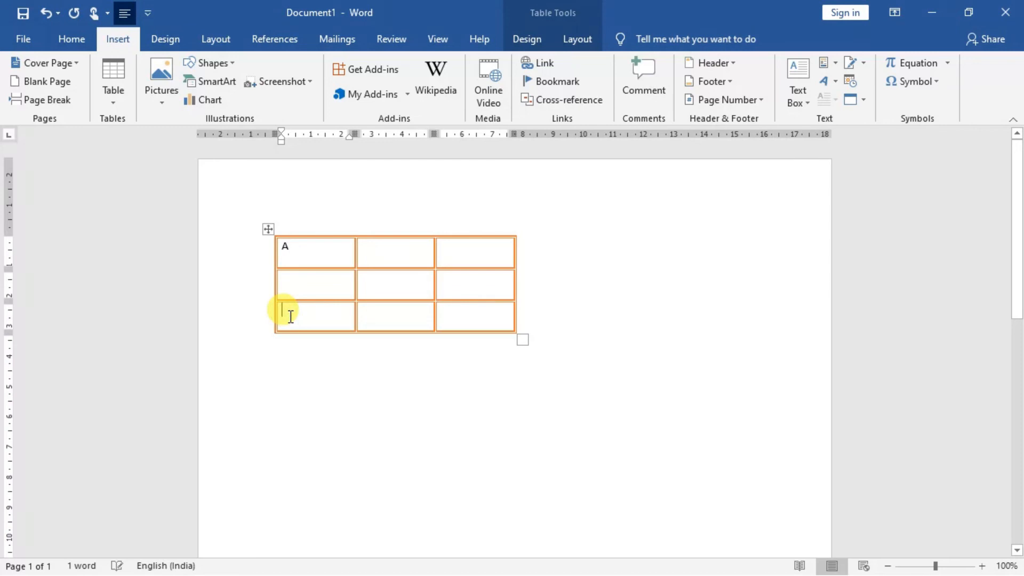
type("B")
Insert one new row above the empty middle row, between the A and B rows.
left_click(275, 281)
right_click(275, 281)
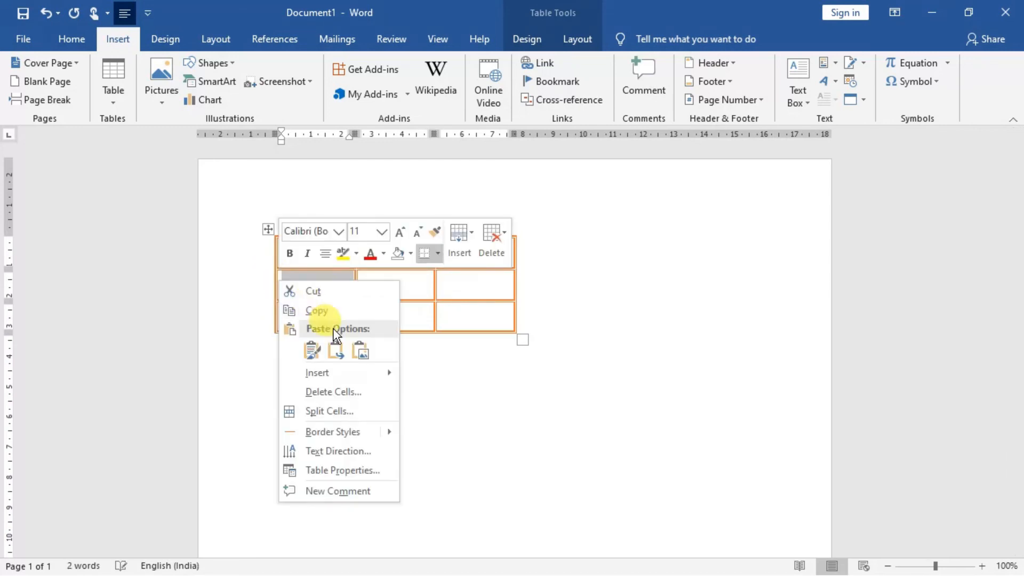
mouse_move(347, 373)
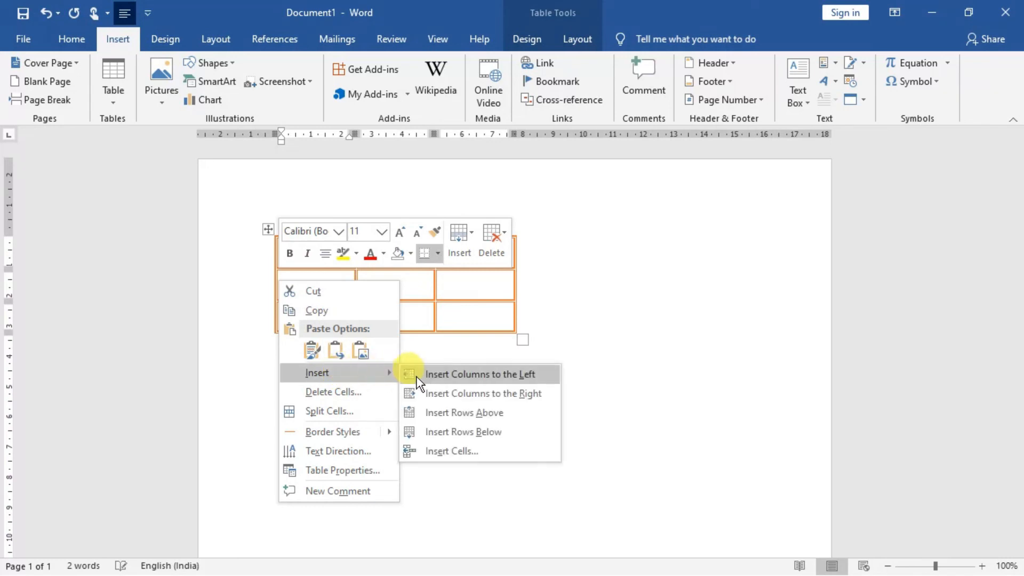
left_click(446, 411)
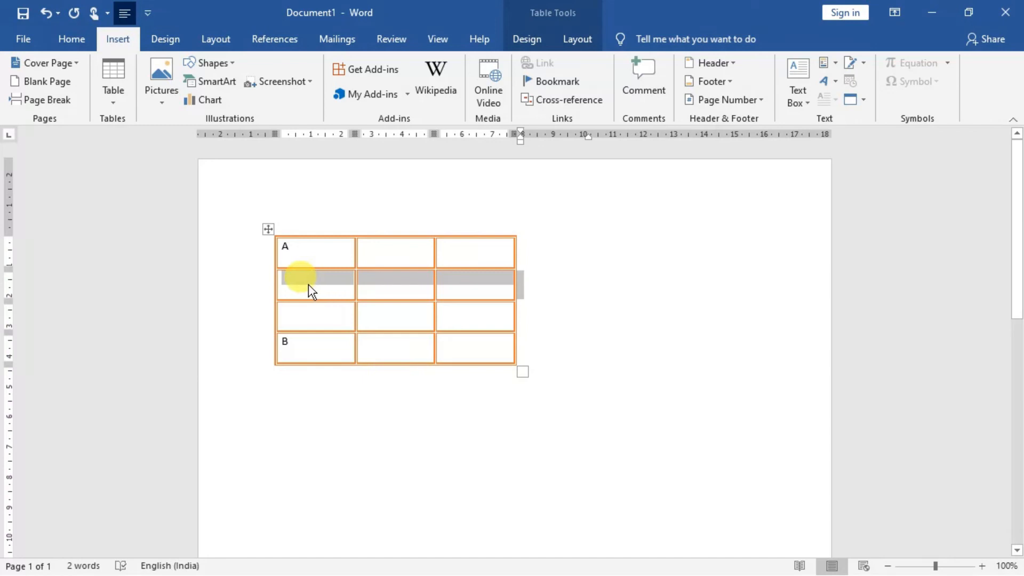
Select the first cells of the two empty rows between A and B and insert two more rows above them.
left_click_drag(288, 293, 292, 314)
left_click(283, 309)
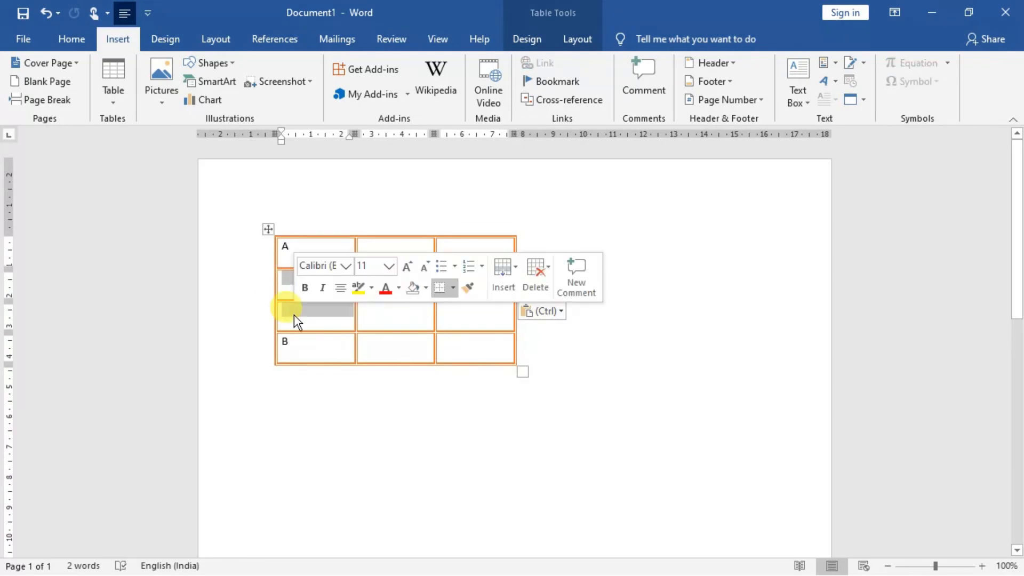
right_click(296, 316)
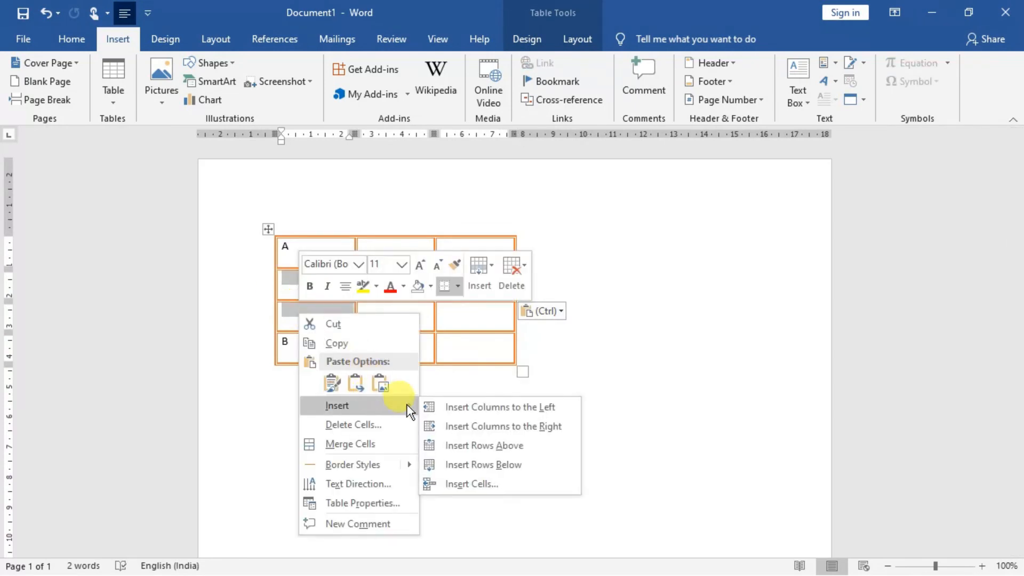
left_click(479, 448)
left_click(314, 349)
Insert a new row below the B row and place the cursor in its first cell.
left_click(308, 408)
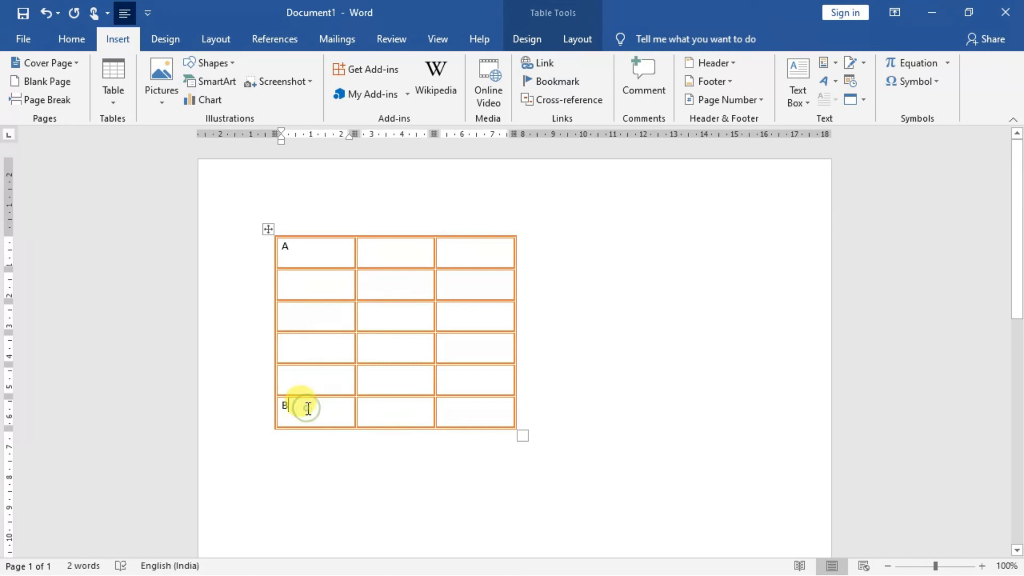
right_click(308, 408)
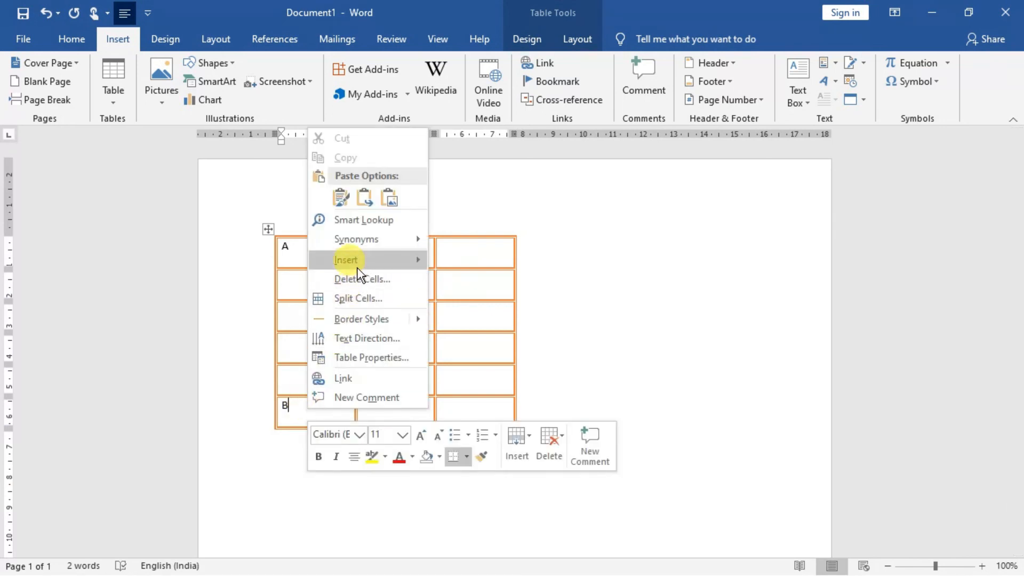
mouse_move(357, 264)
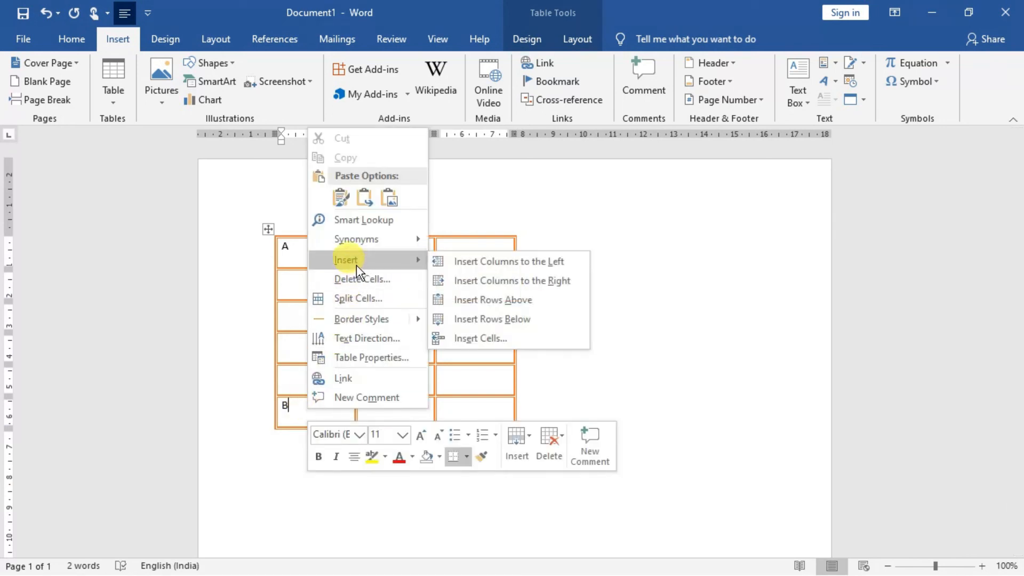
left_click(501, 318)
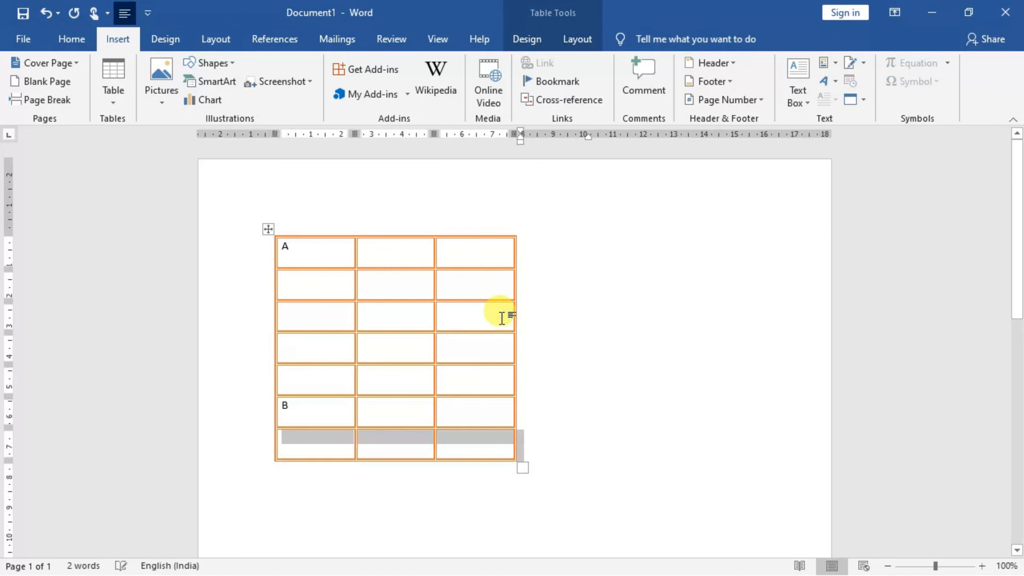
left_click(318, 447)
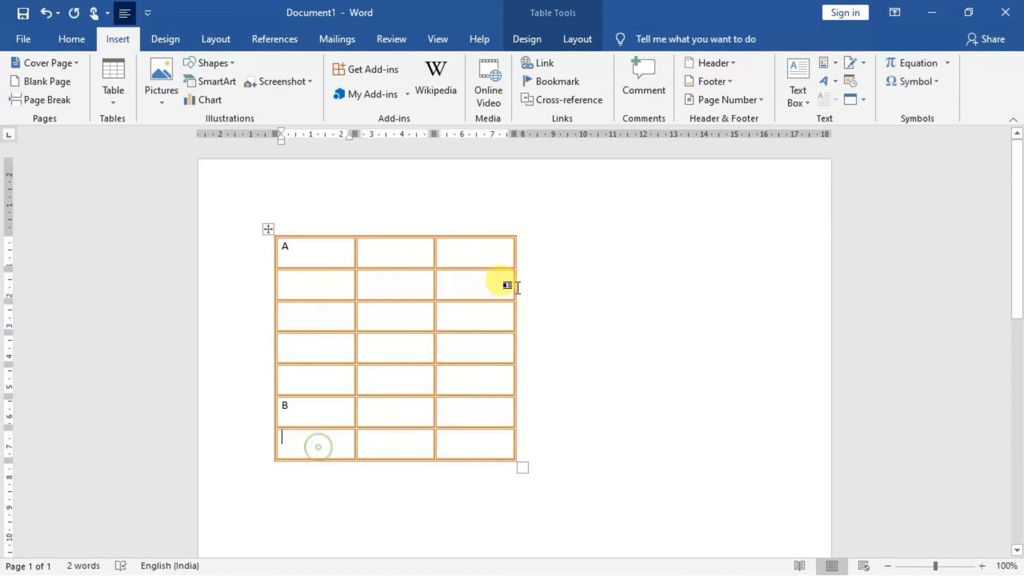
Insert a new column to the left of the table's second column, next to the A column.
left_click(411, 256)
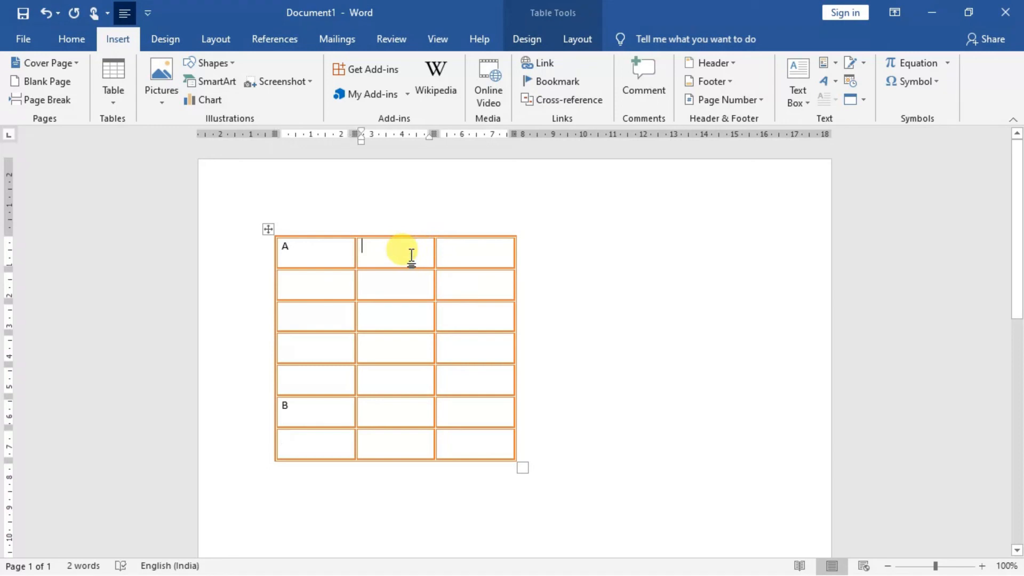
right_click(411, 256)
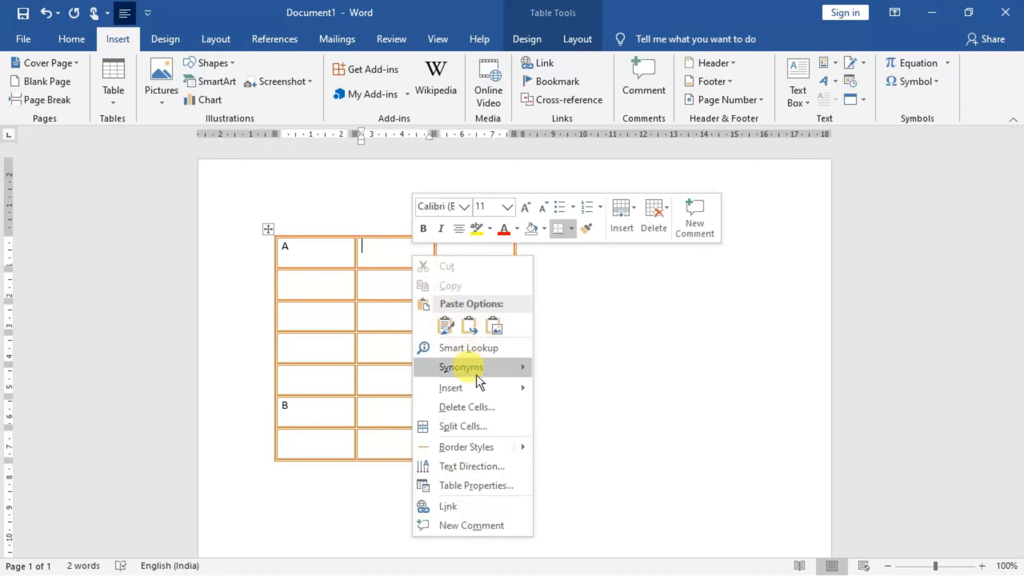
mouse_move(476, 386)
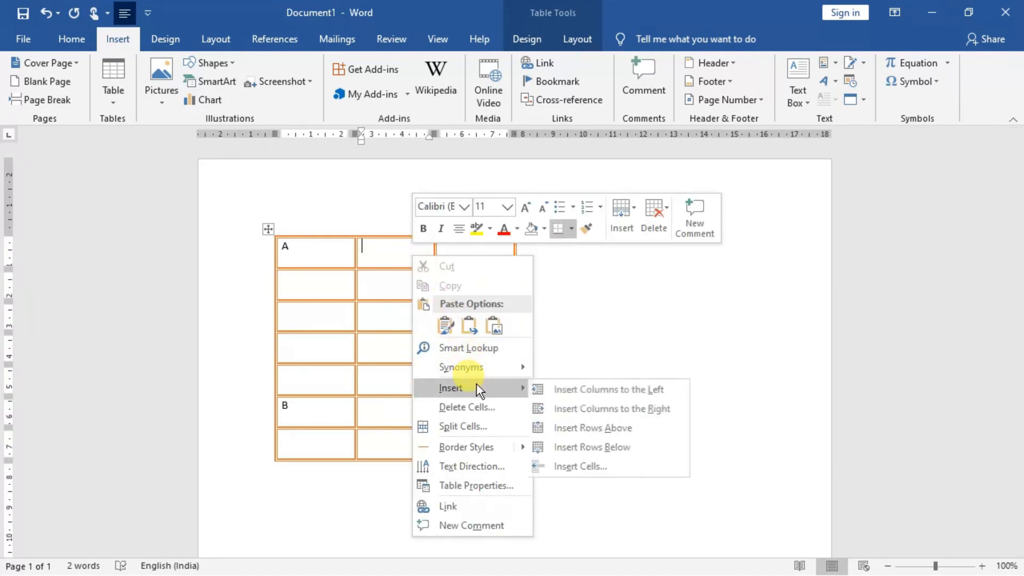
left_click(570, 390)
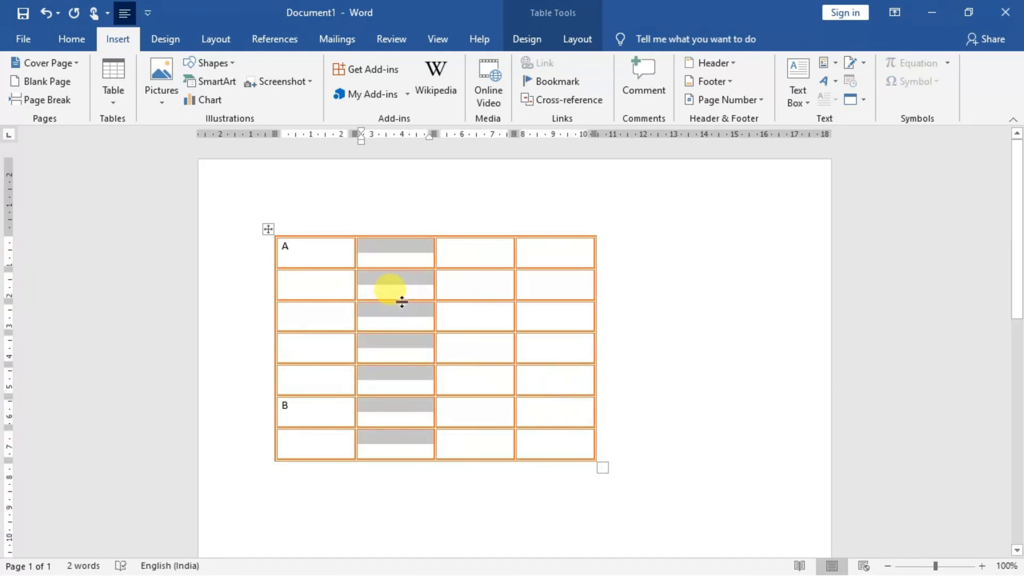
Enter B in the third cell of the top row and insert one new column to the right of it.
left_click(453, 253)
type("B")
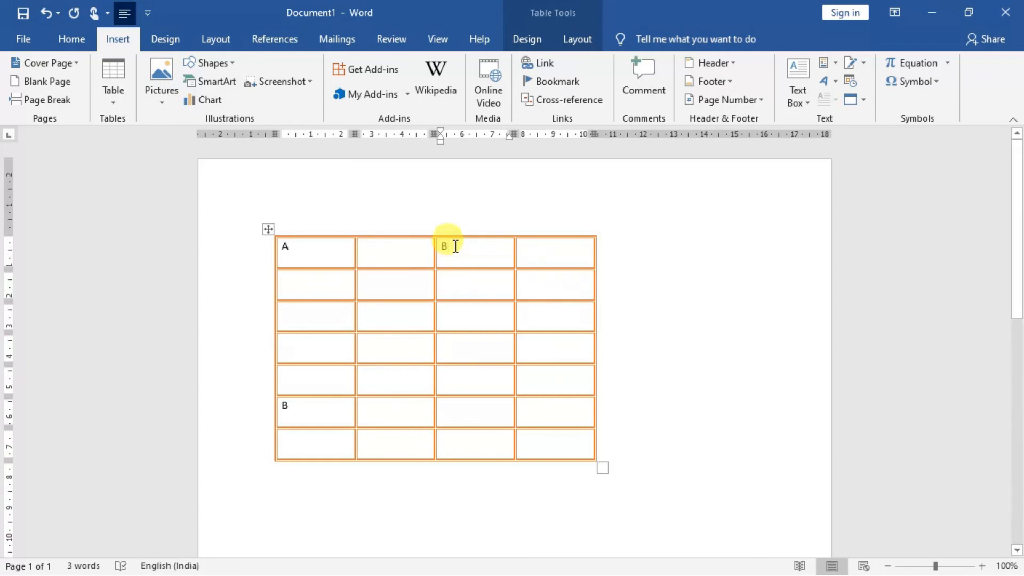
right_click(453, 245)
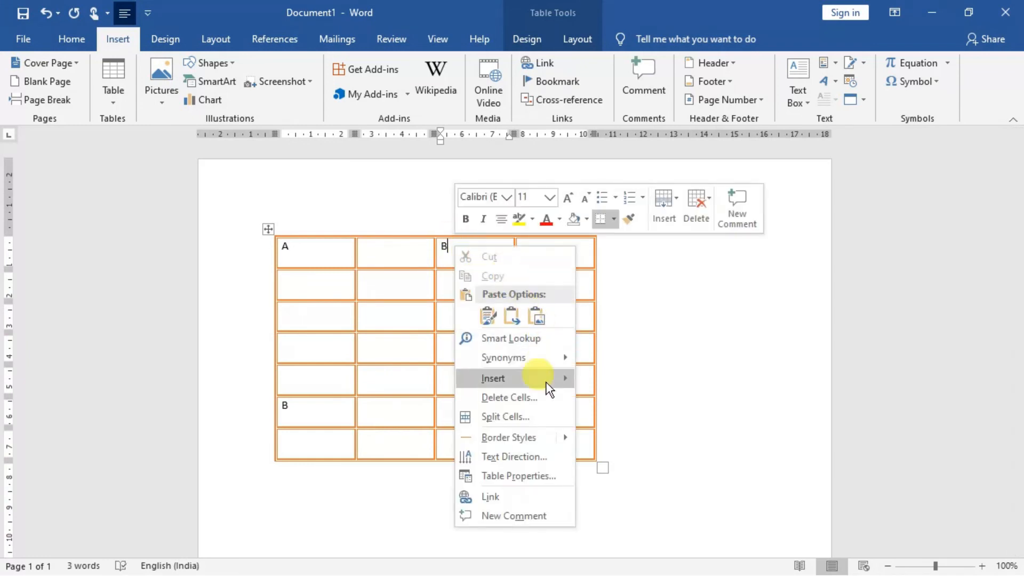
mouse_move(536, 382)
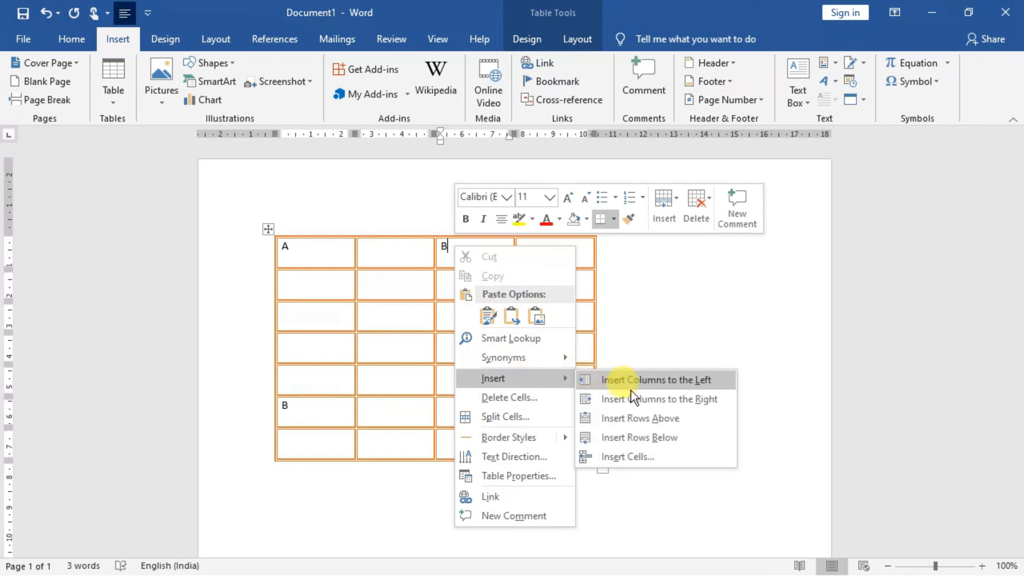
left_click(652, 398)
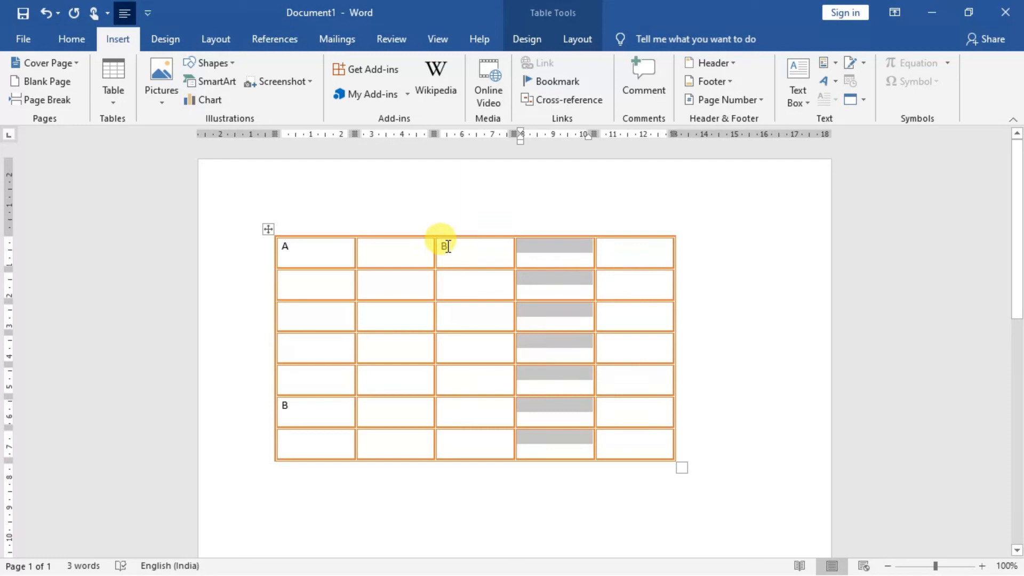
Select the second and third cells of the top row and insert two columns to the right of them.
left_click_drag(384, 254, 465, 255)
right_click(465, 255)
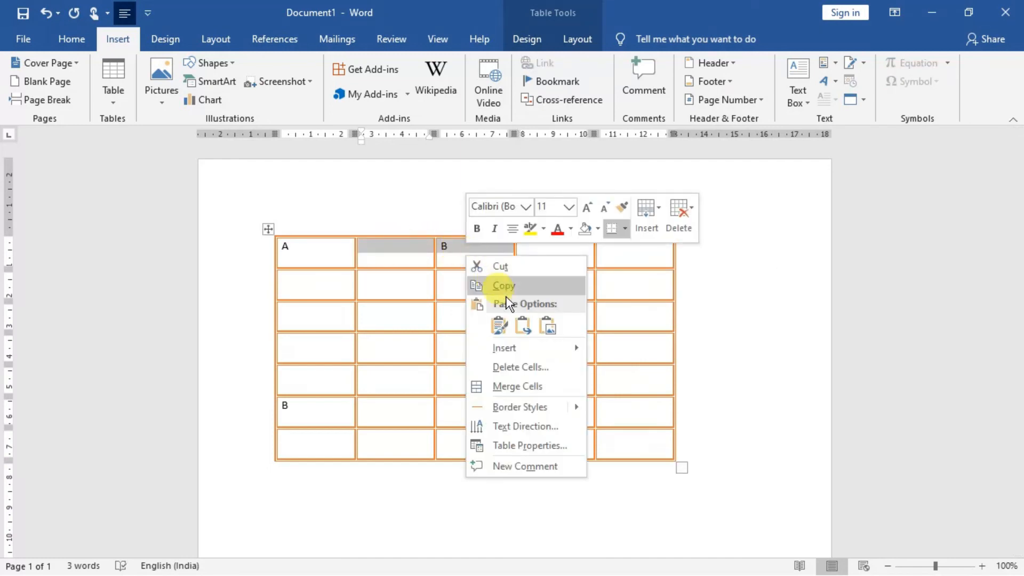
mouse_move(536, 351)
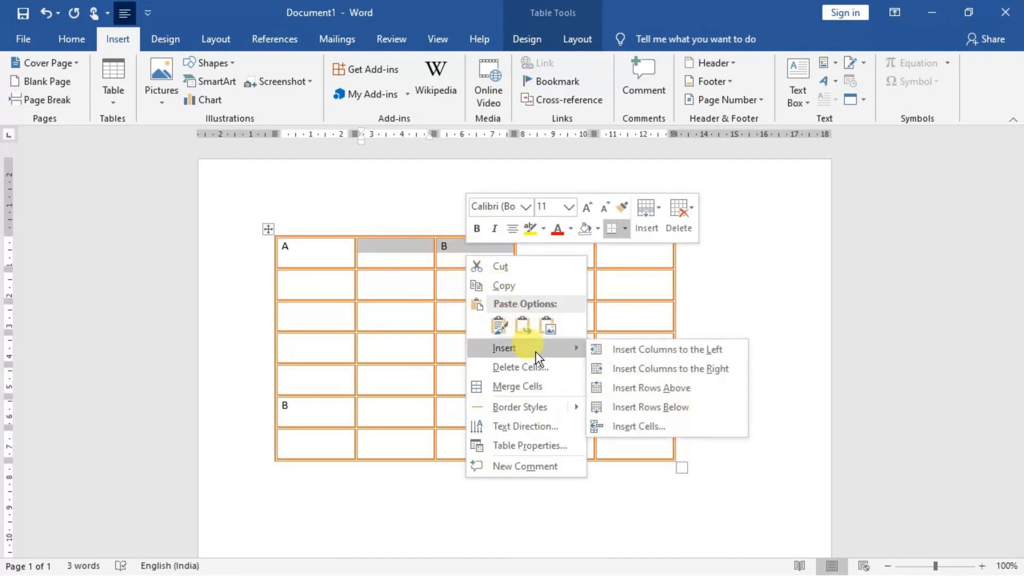
left_click(686, 376)
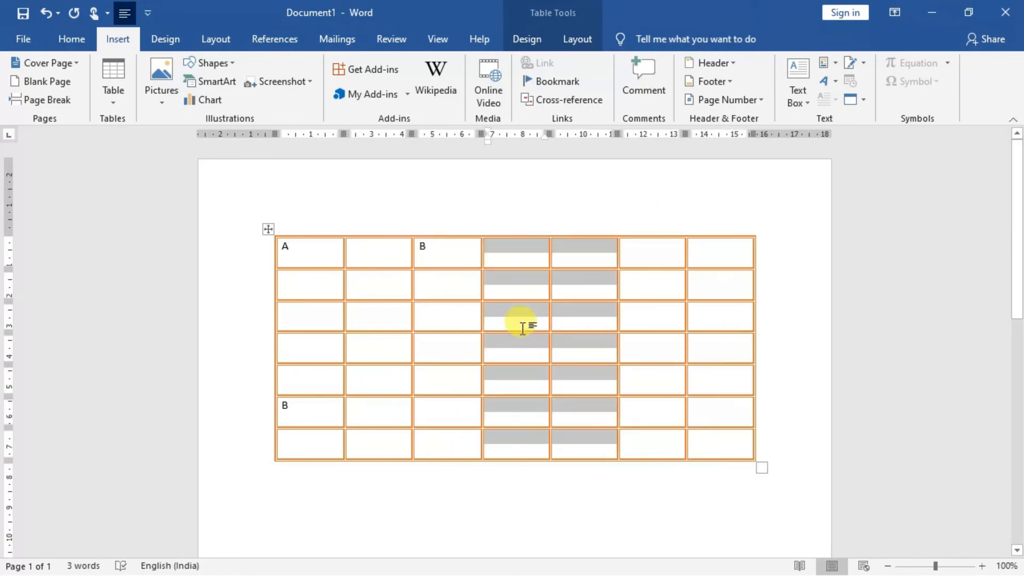
left_click(637, 354)
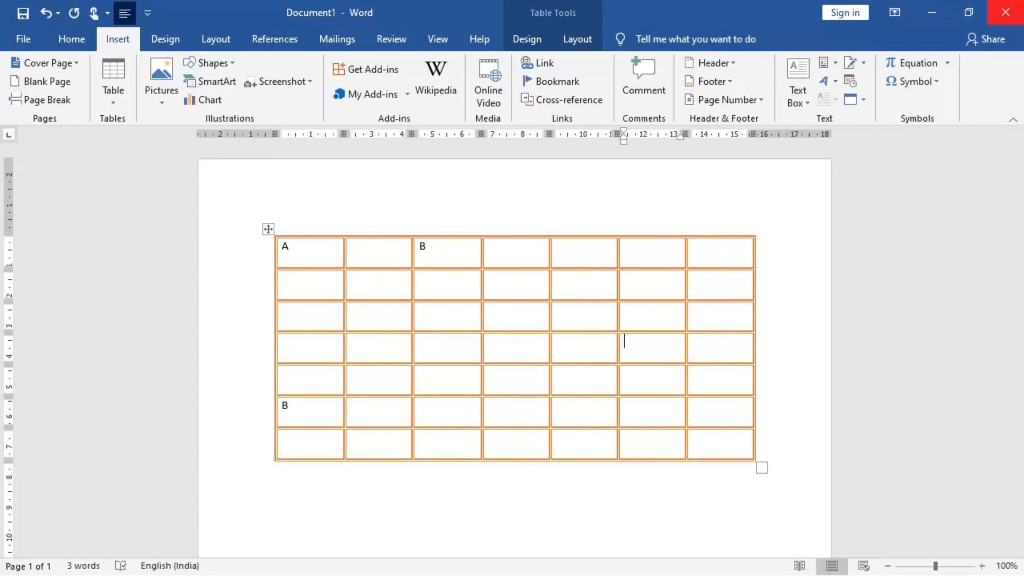
left_click(935, 11)
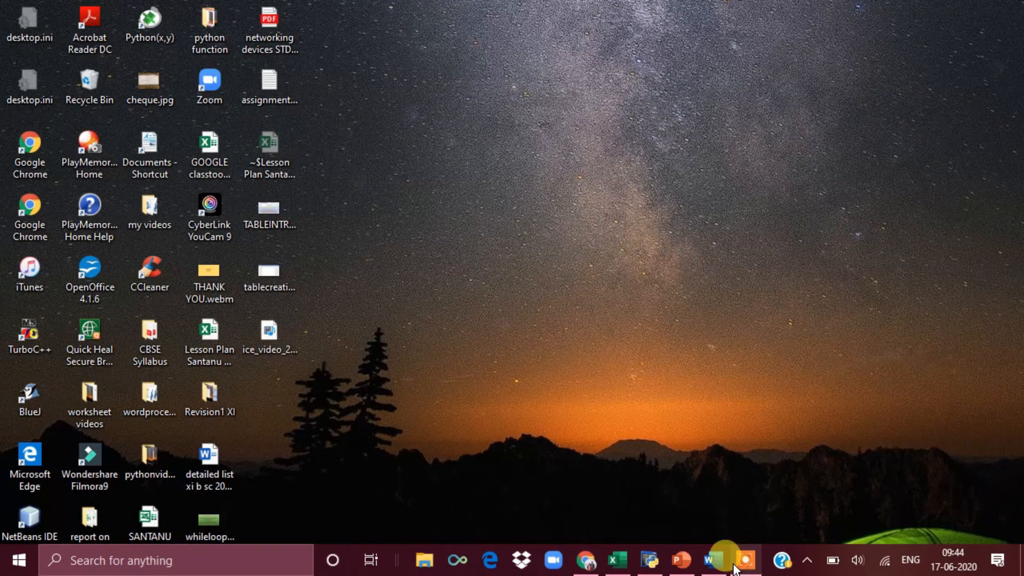
mouse_move(735, 569)
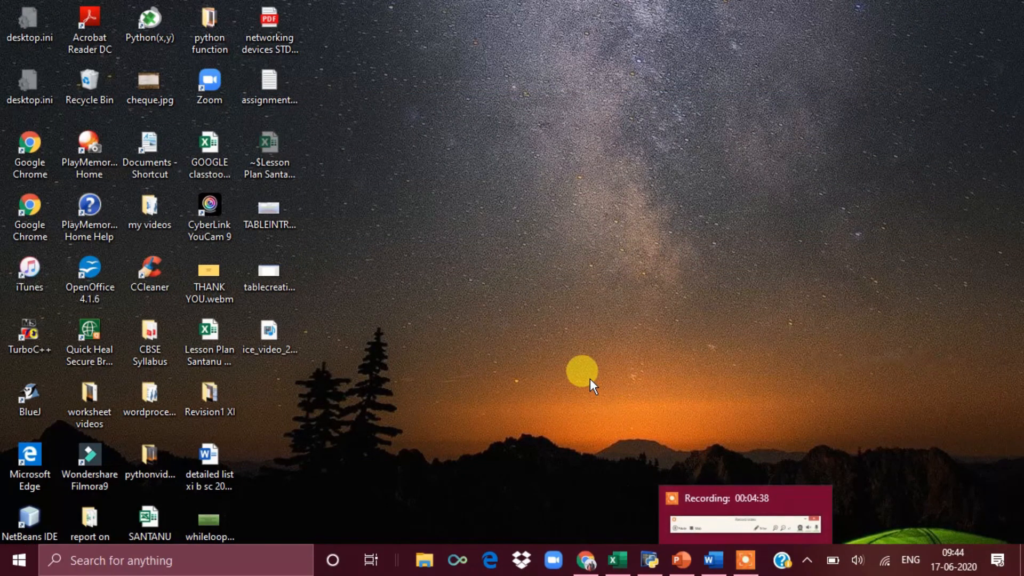
mouse_move(662, 573)
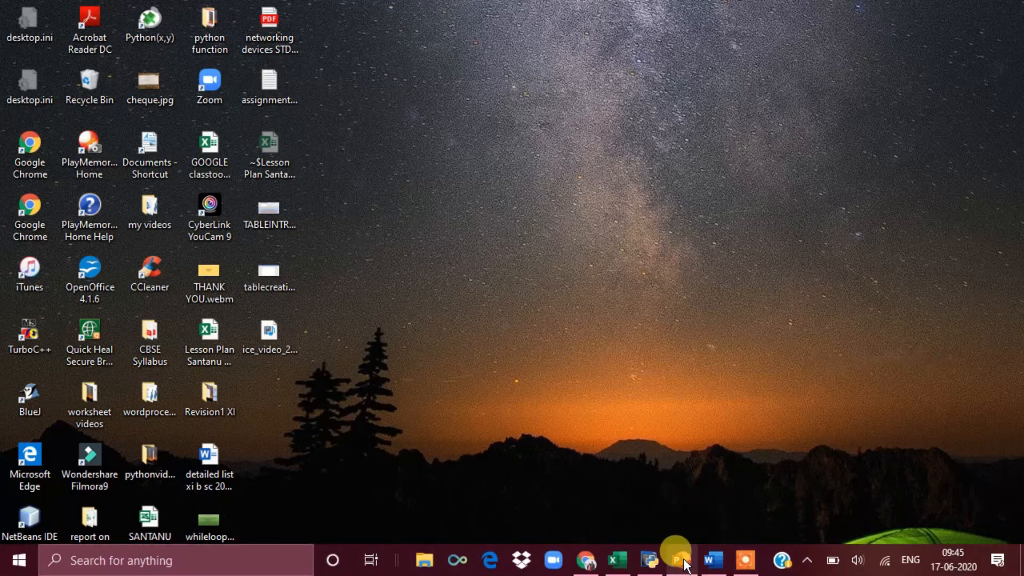
left_click(707, 562)
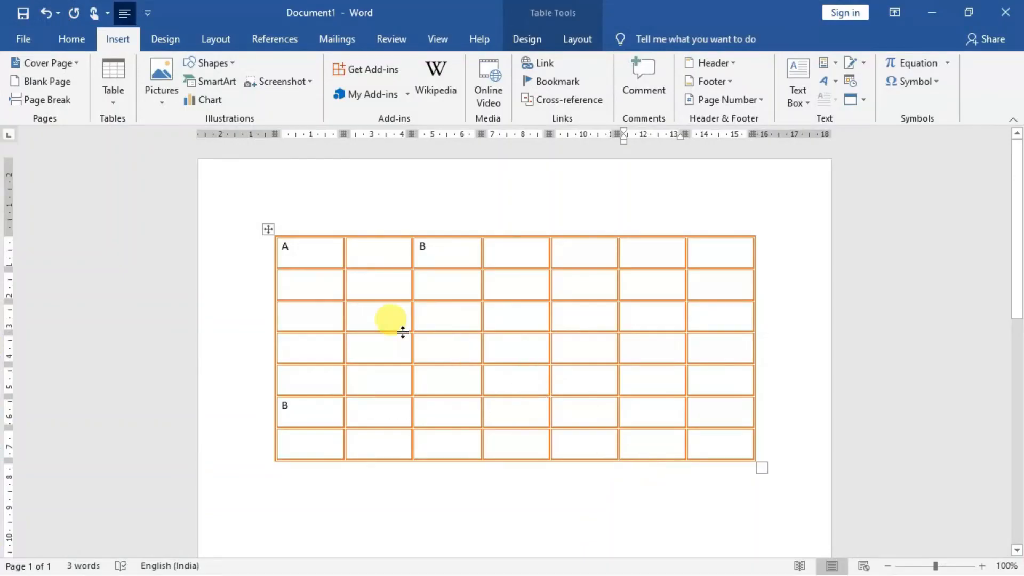
Select the second and third cells of the top row and insert a new row above them.
left_click_drag(357, 251, 442, 265)
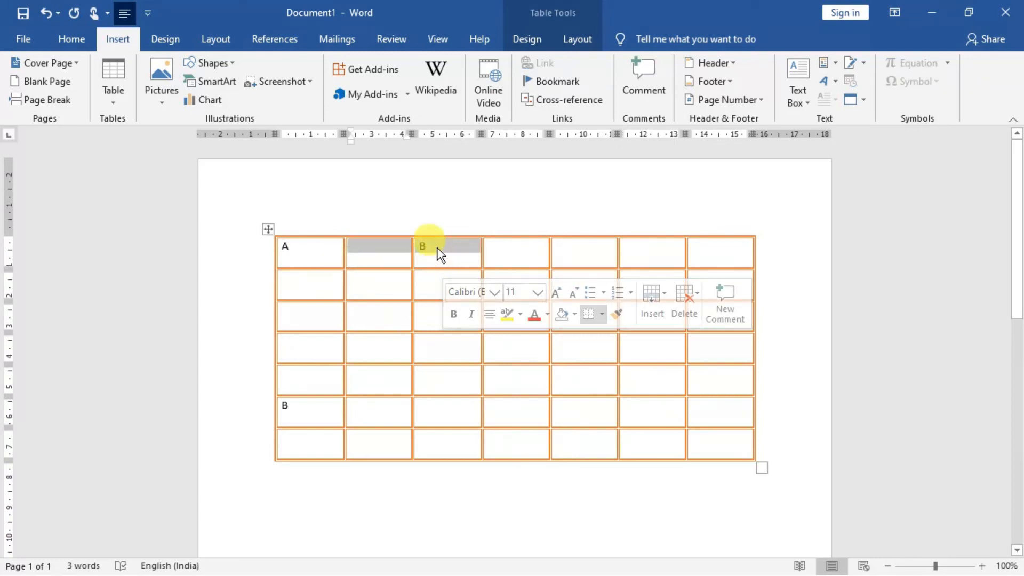
right_click(438, 247)
mouse_move(479, 344)
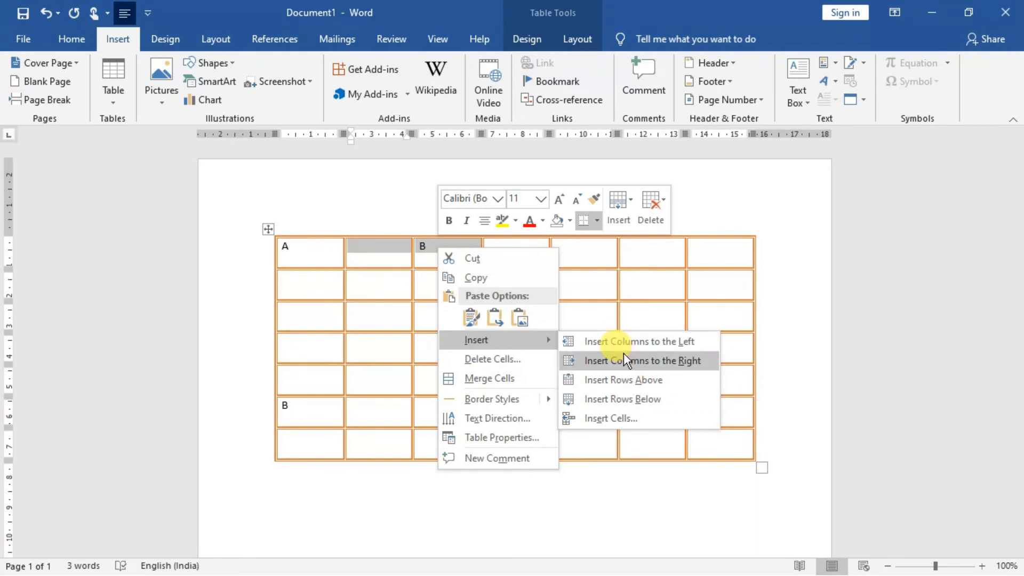
left_click(625, 382)
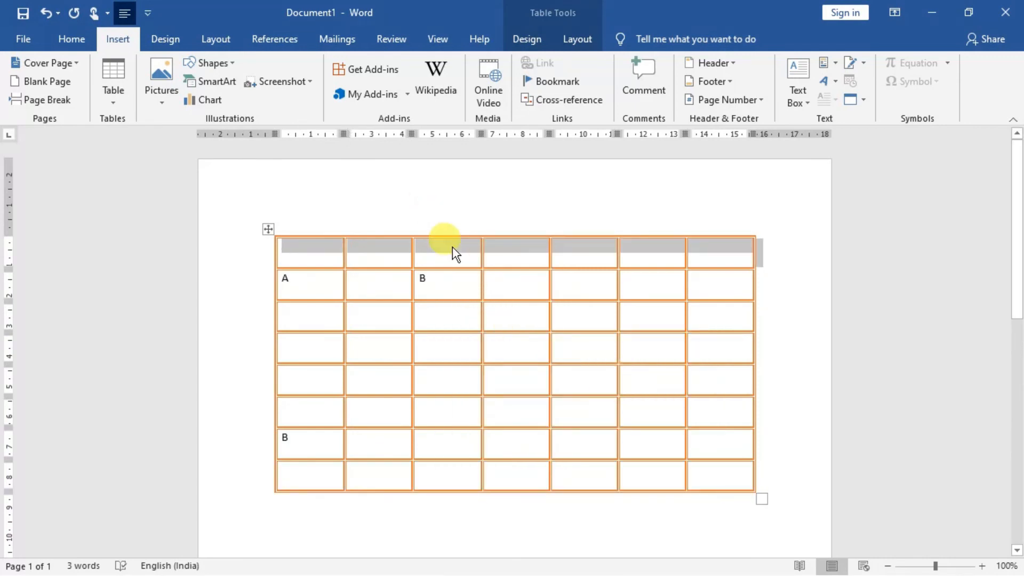